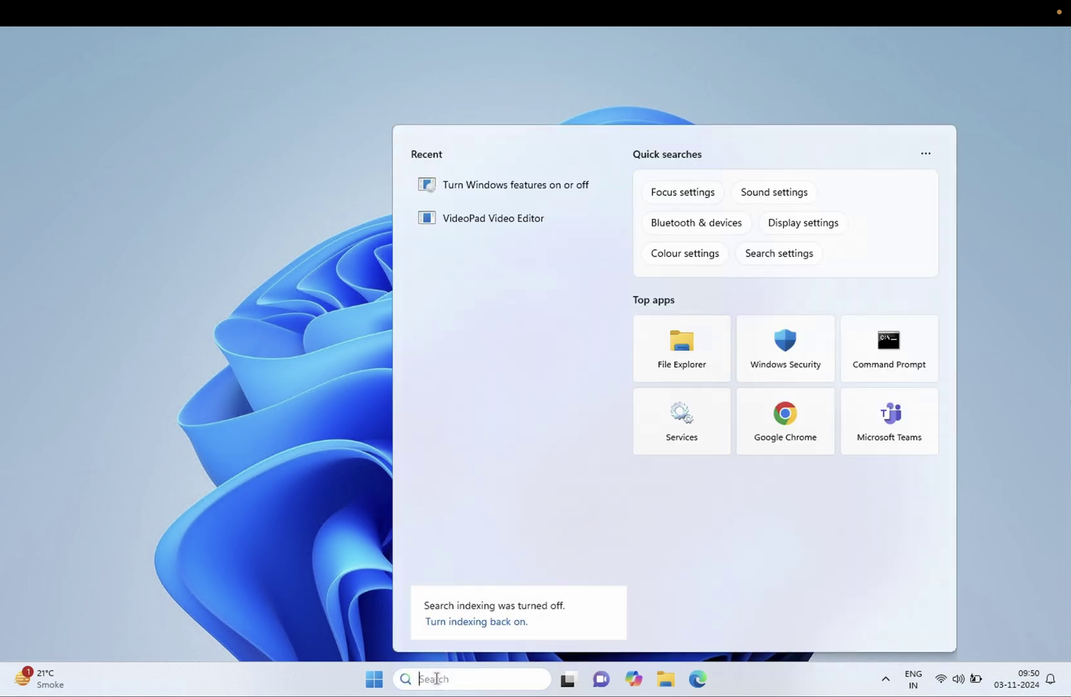
Step: Search Windows for 'turn windows' and open the Turn Windows features on or off panel
type("turn")
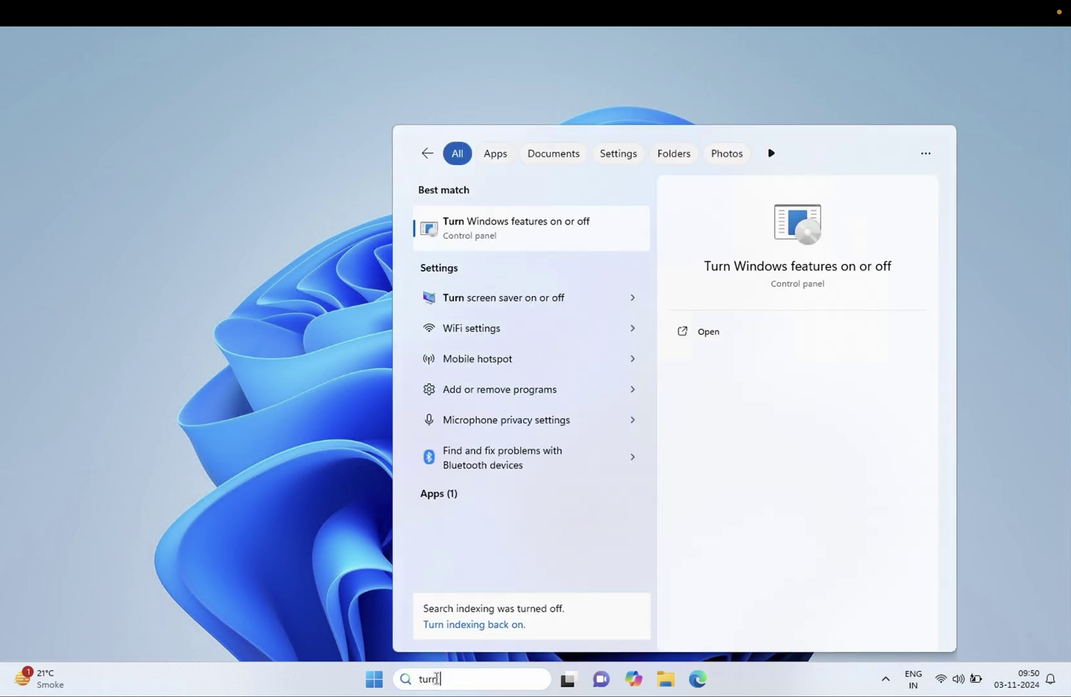
type(" windows")
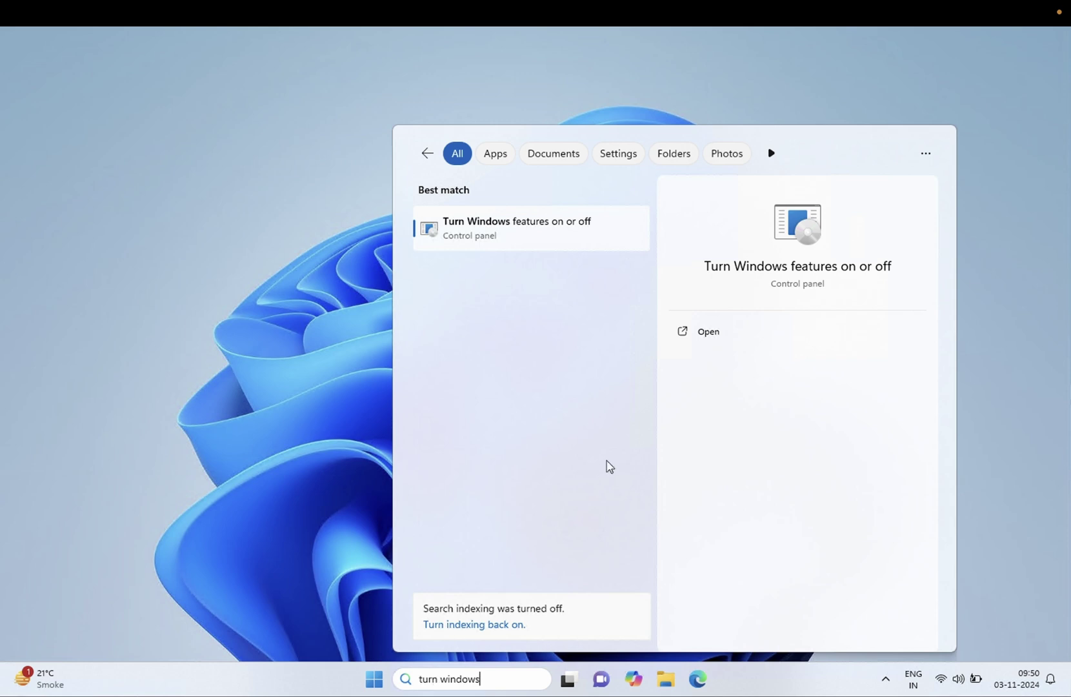
left_click(563, 227)
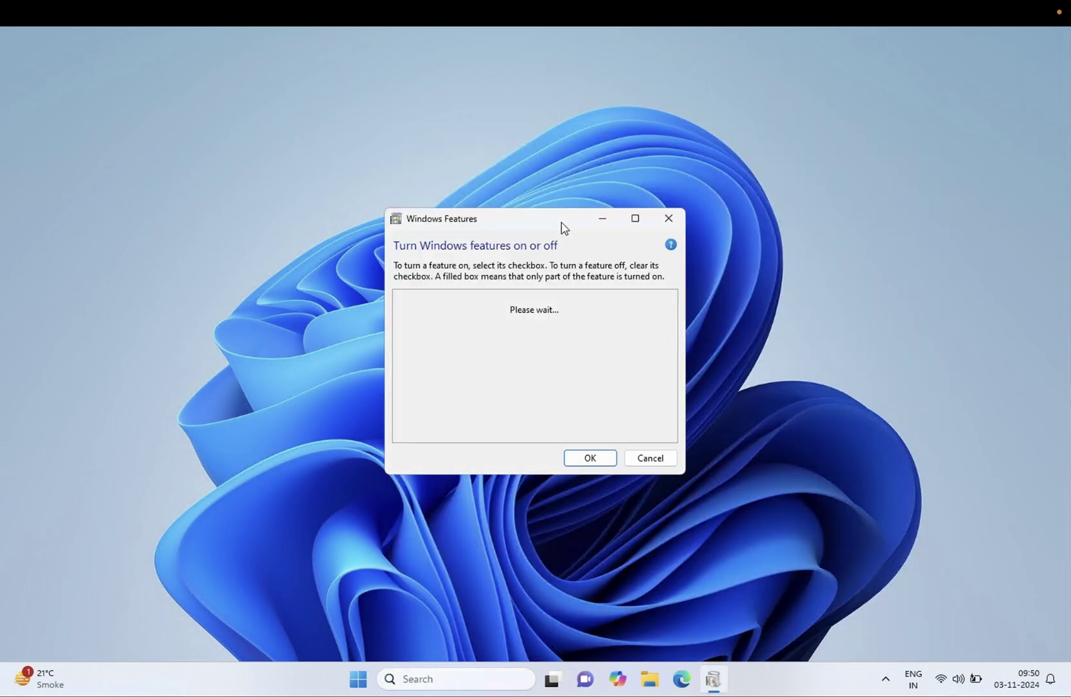
Step: Tick Windows Subsystem for Linux in the maximized Windows Features dialog and apply it
left_click(635, 219)
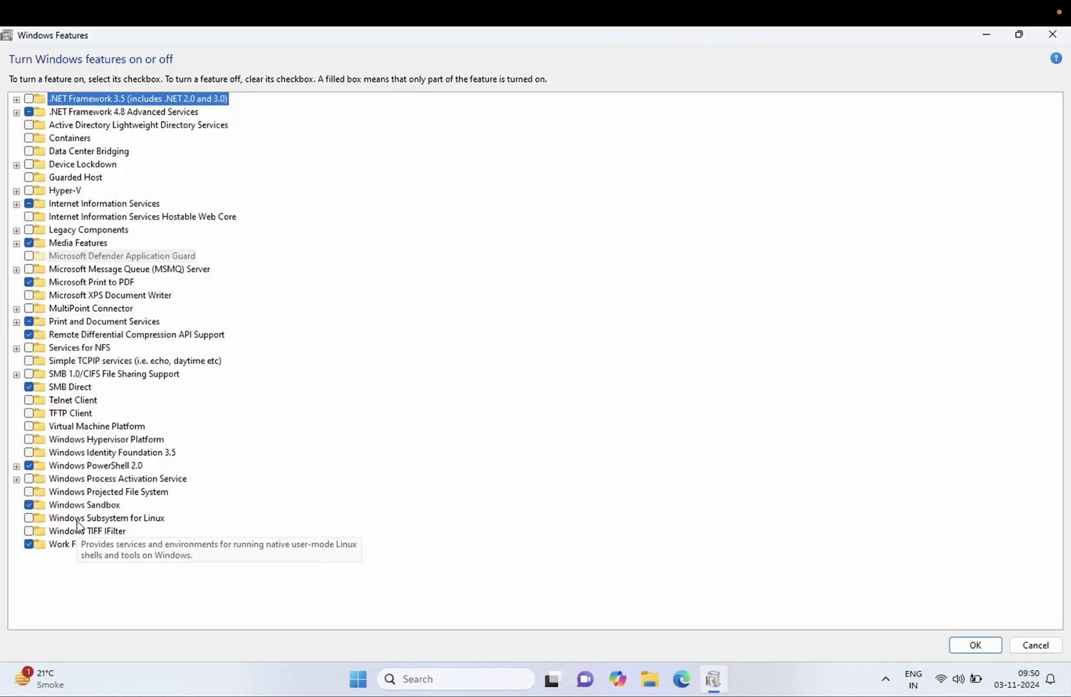
left_click(29, 518)
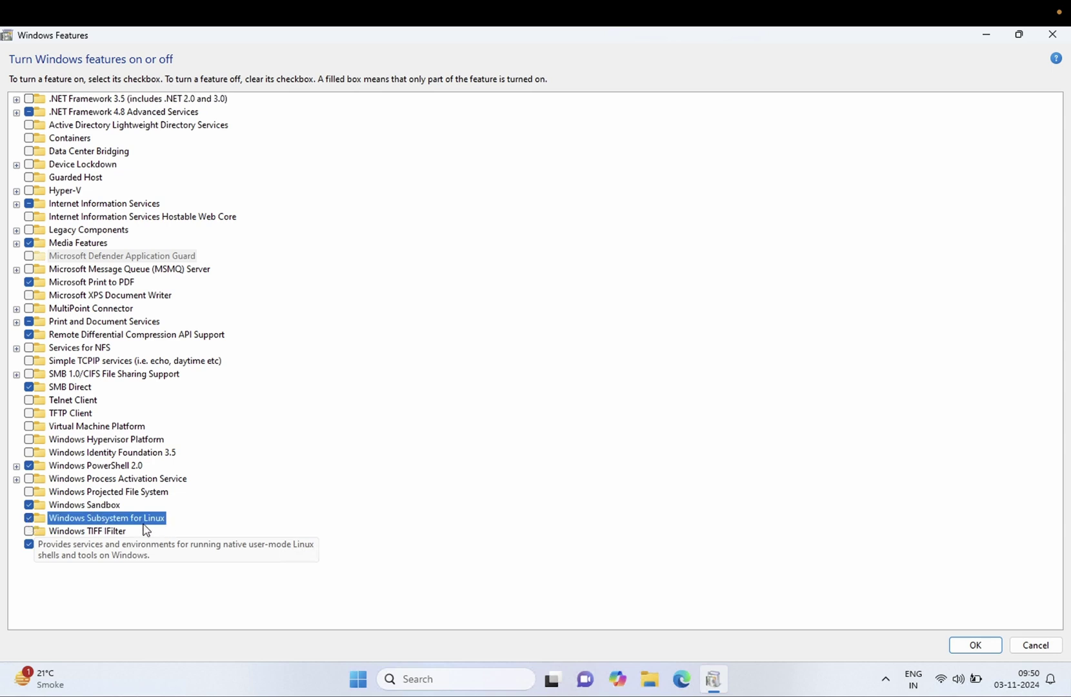
left_click(975, 644)
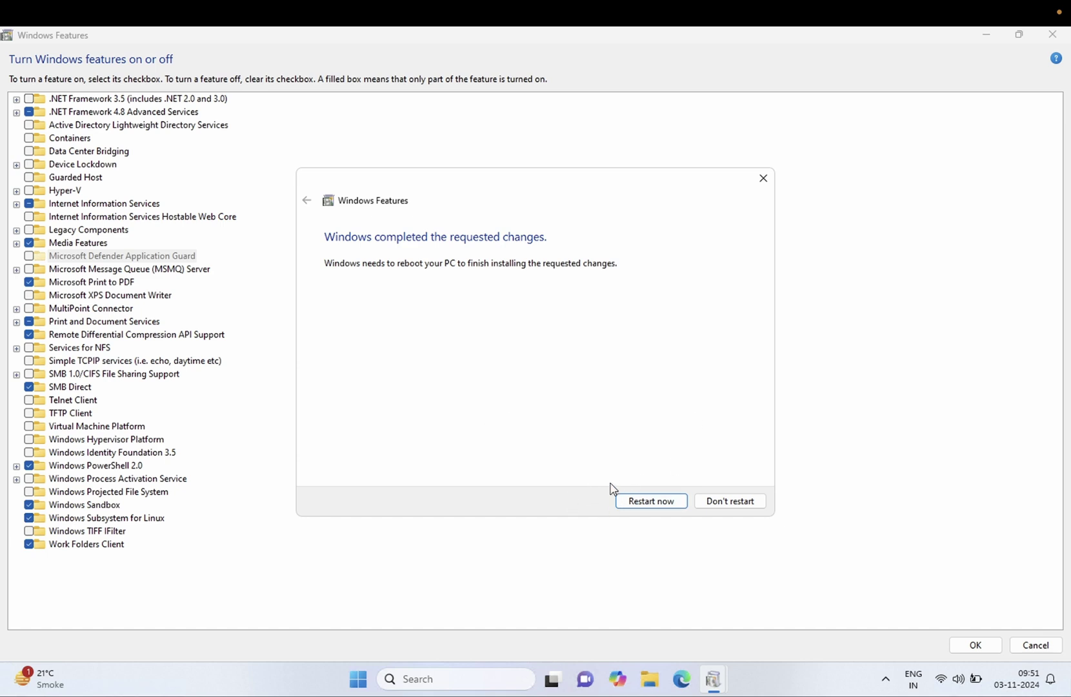
Step: Restart the PC now, confirming the restart despite other signed-in users
left_click(646, 503)
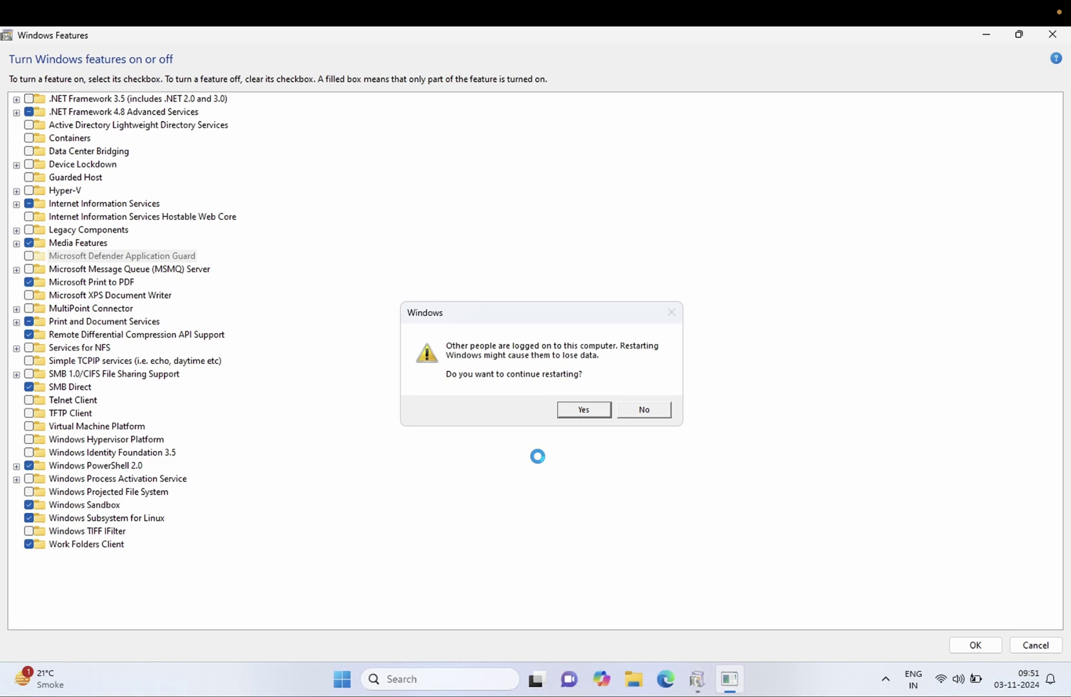
left_click(584, 410)
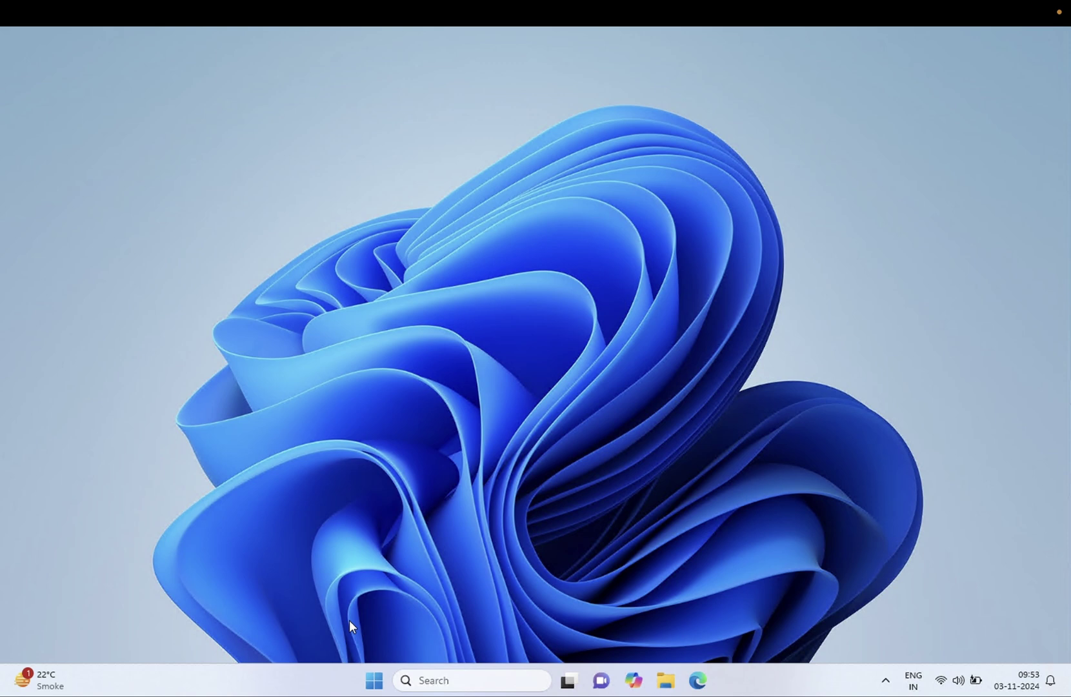
Step: Open Microsoft Store from a Windows search for 'store'
left_click(444, 678)
type("s")
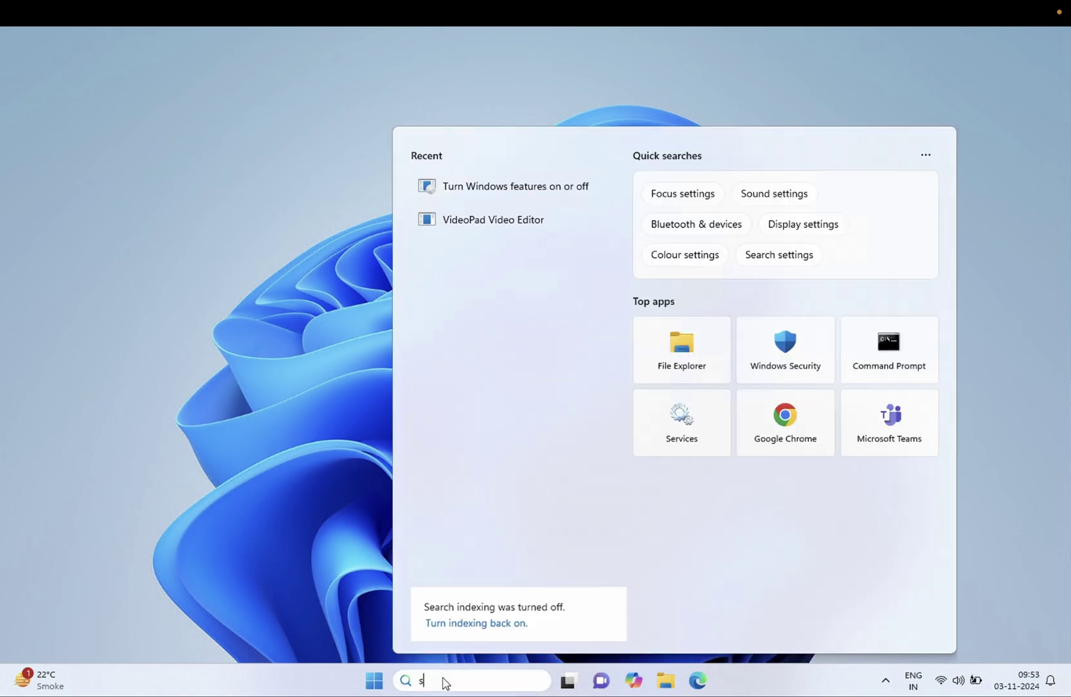
type("tore")
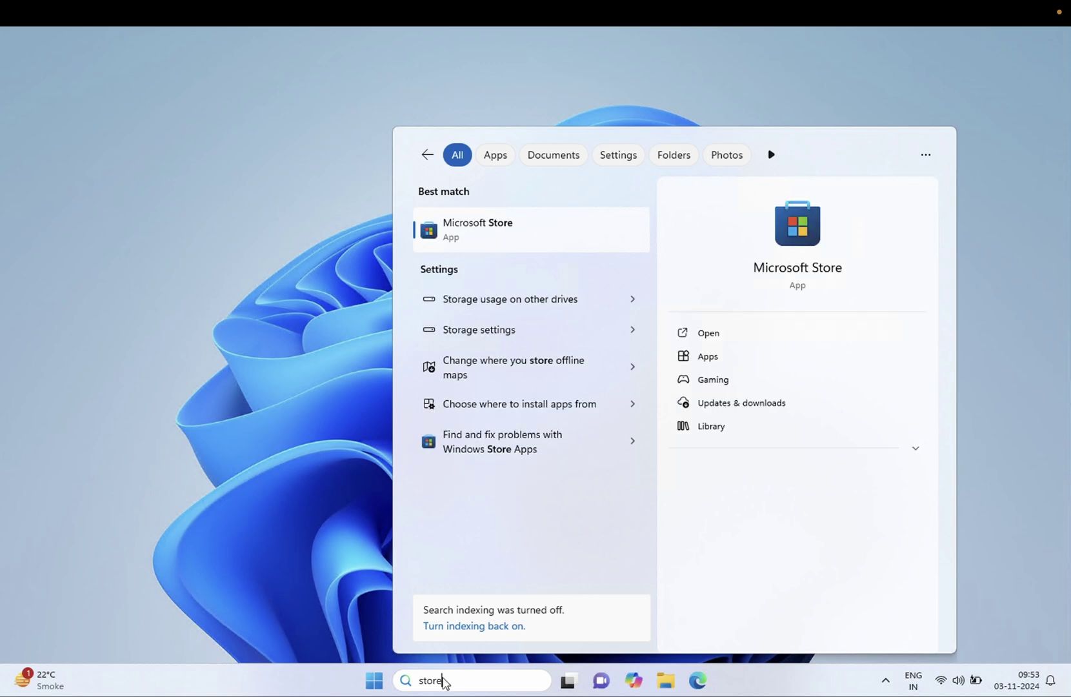
key("Return")
left_click(436, 672)
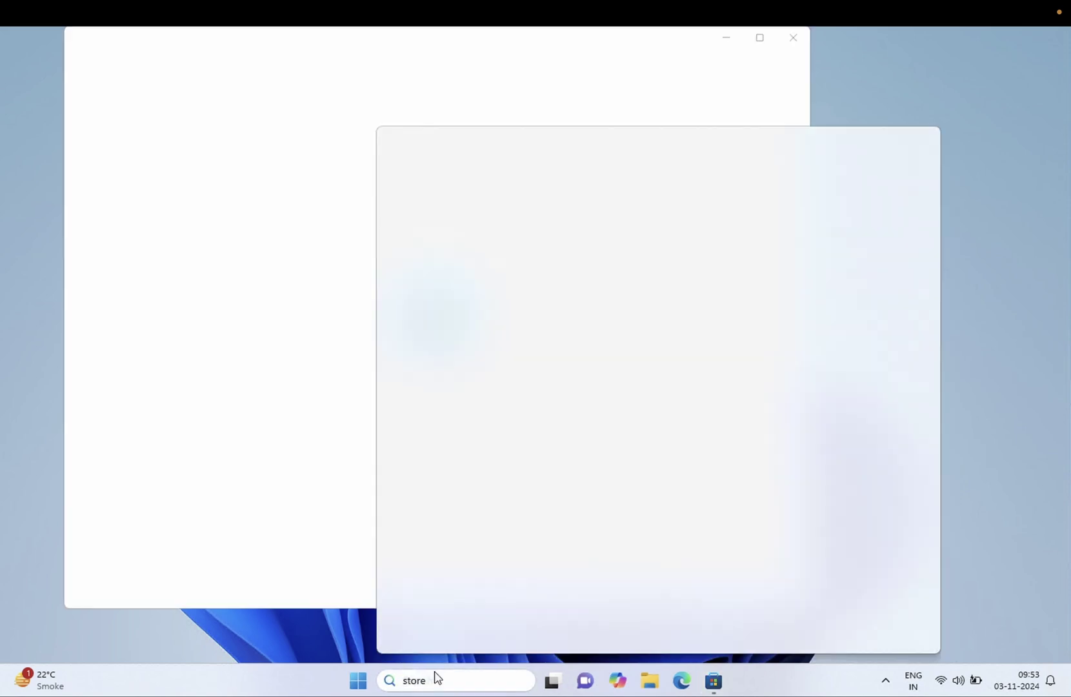
left_click(436, 678)
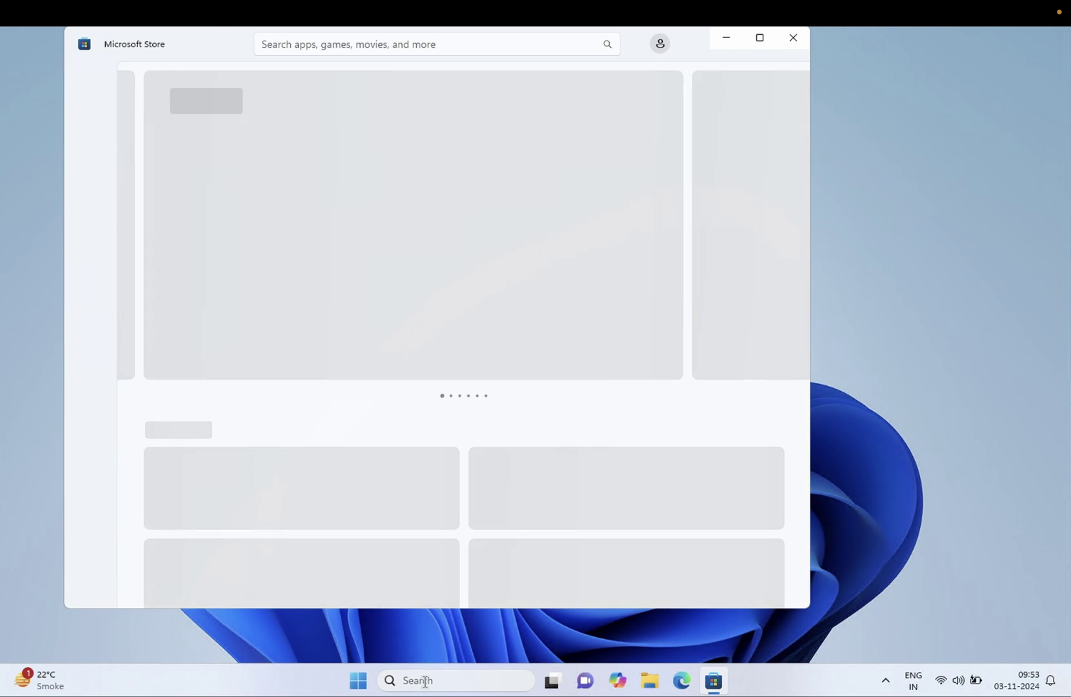
Step: Launch Command Prompt from a Windows search for 'cmd'
left_click(422, 680)
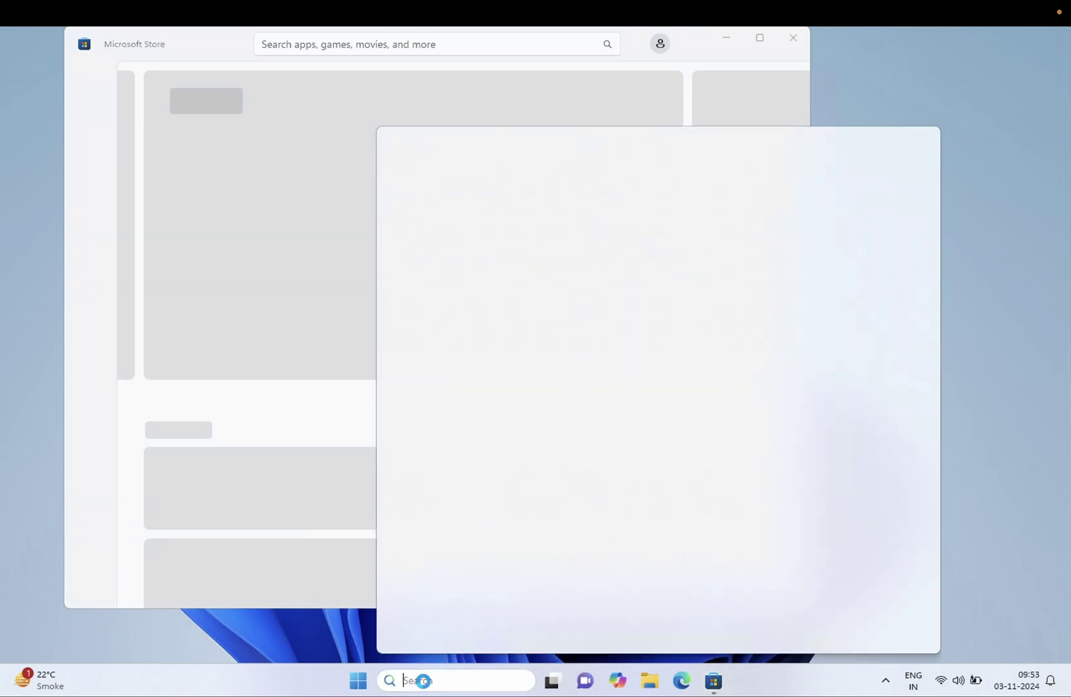
type("cmd")
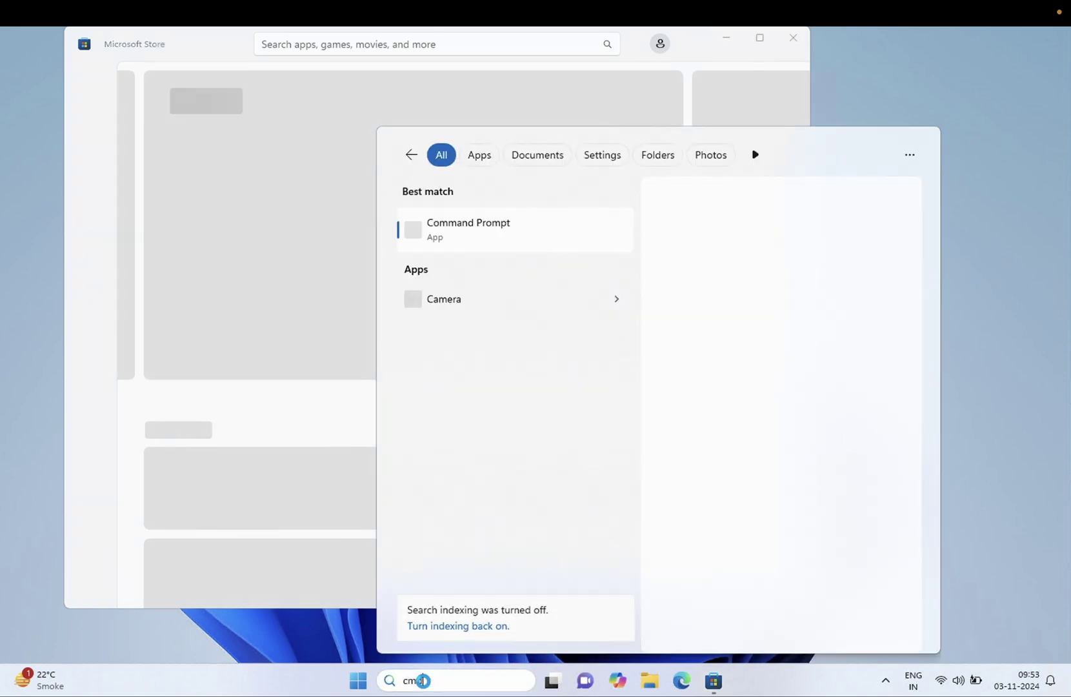
left_click(494, 227)
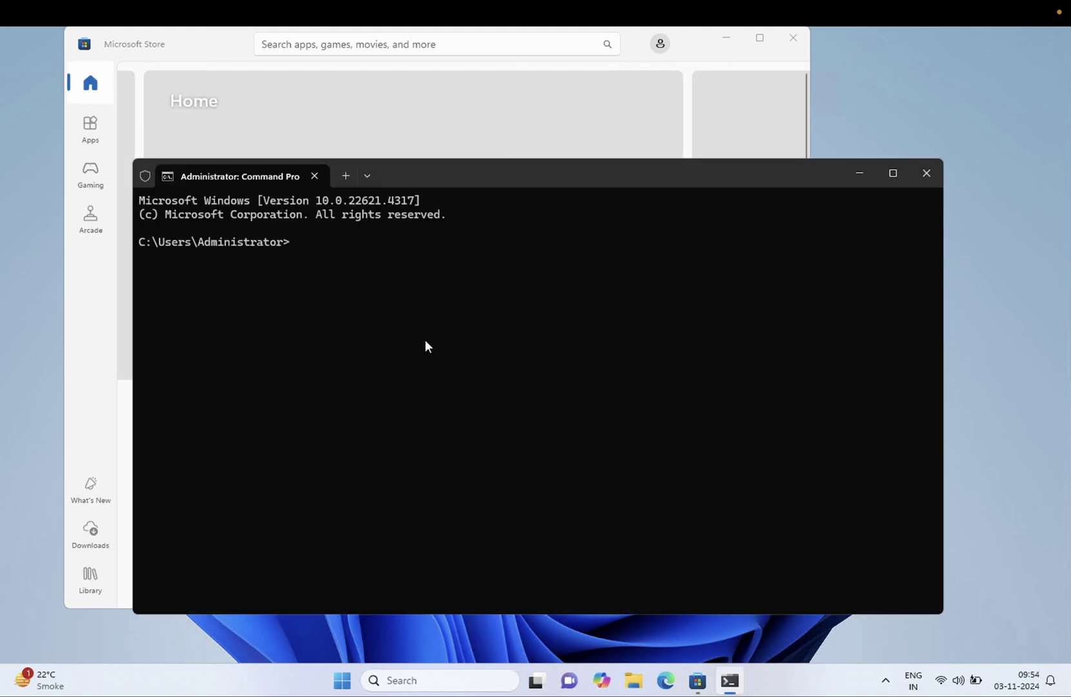
type("bash")
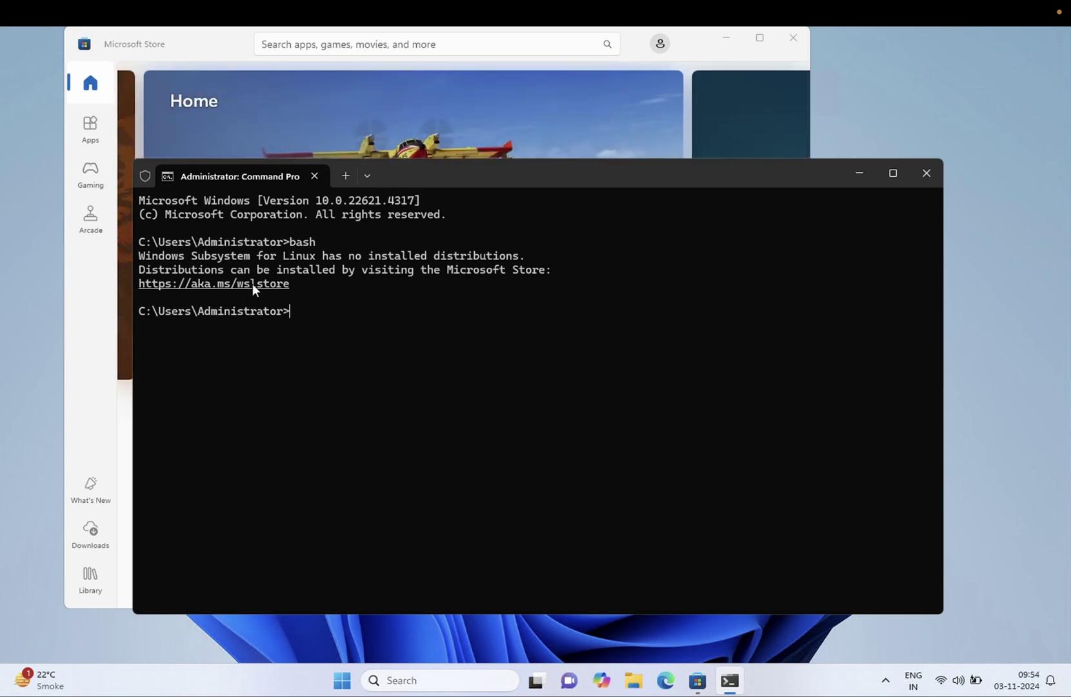
left_click_drag(295, 284, 140, 286)
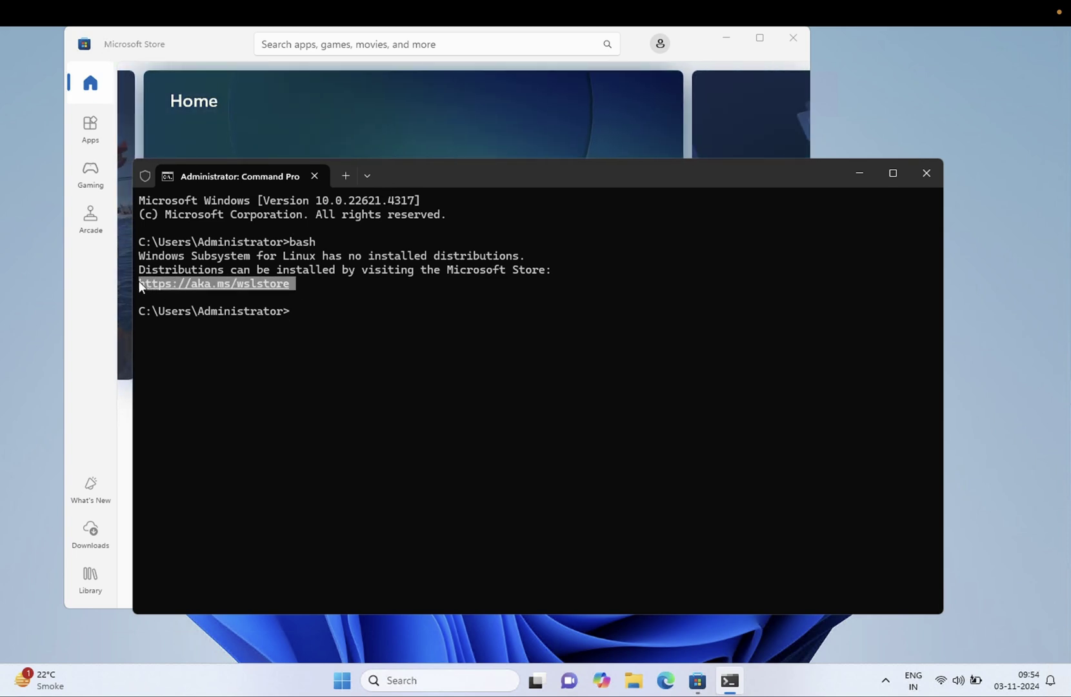
key("ctrl+c")
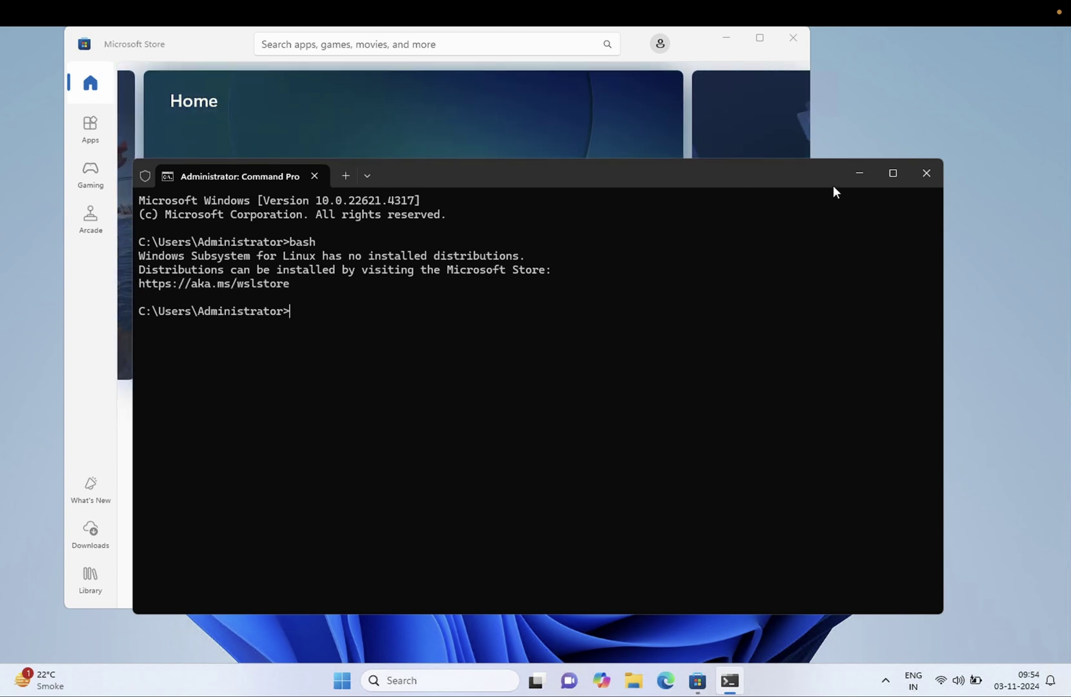
left_click(860, 173)
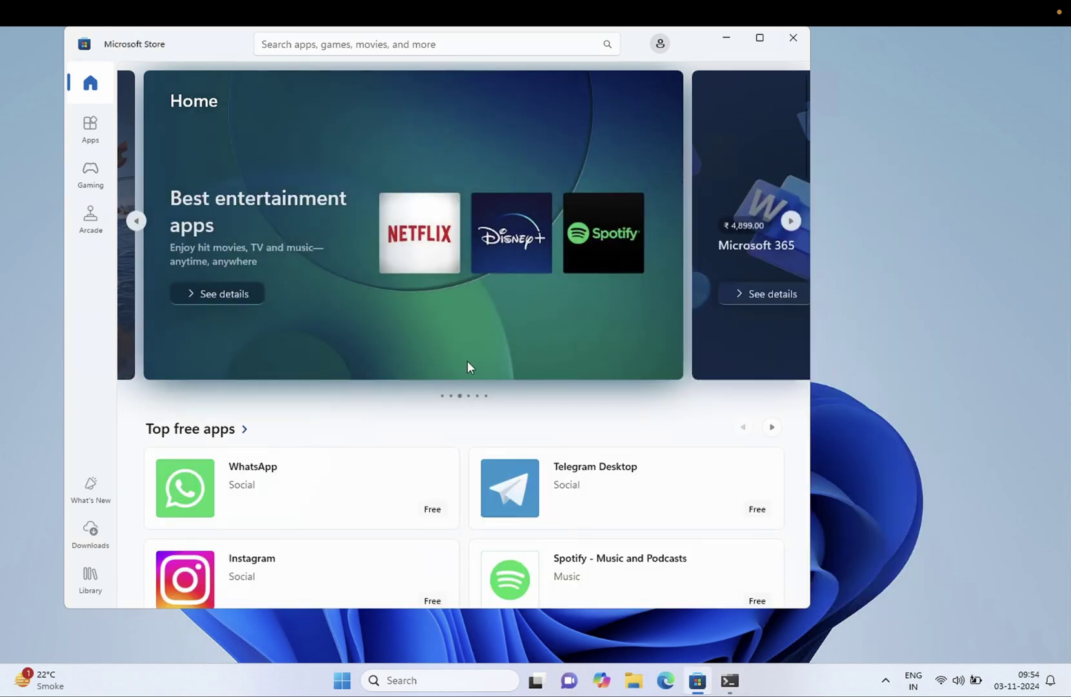
left_click(414, 674)
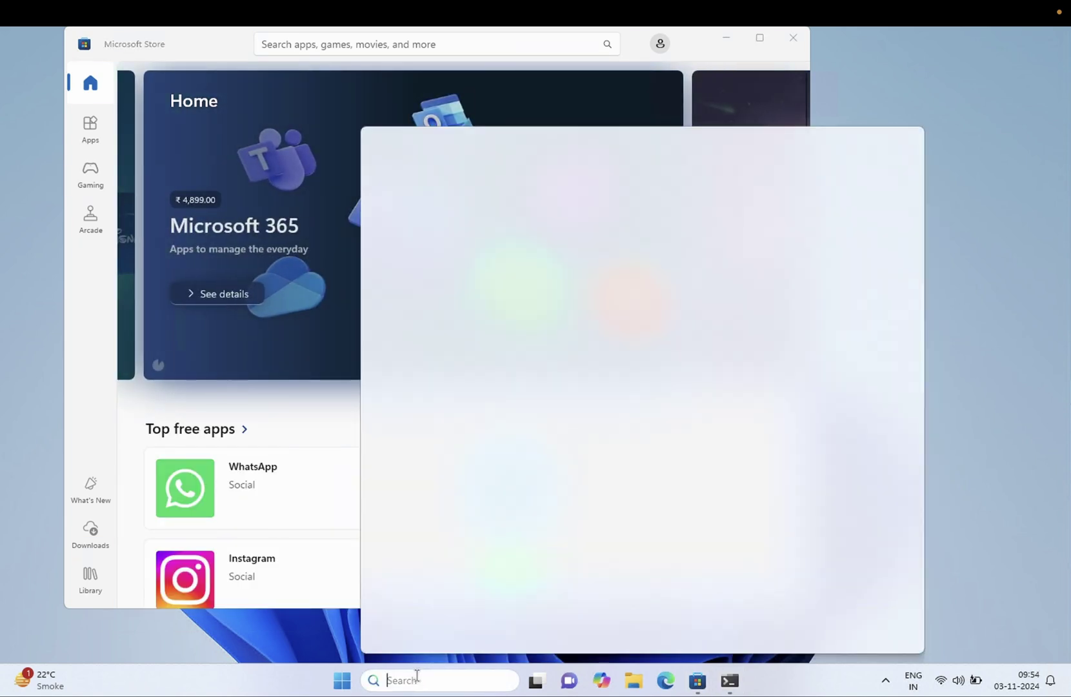
type("goog")
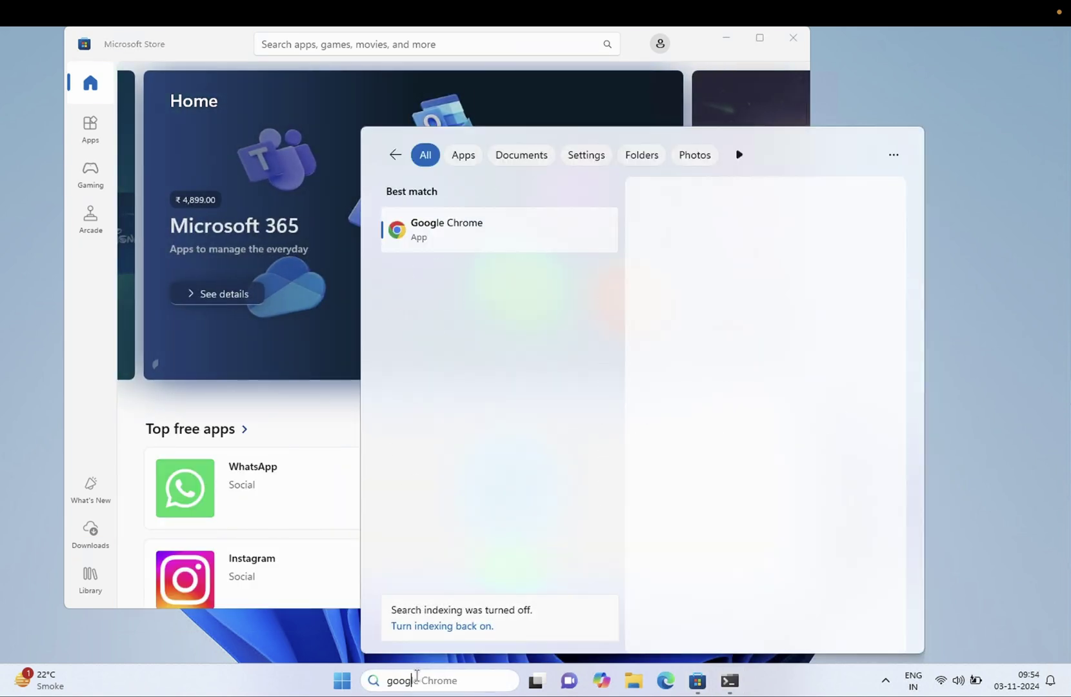
key("Return")
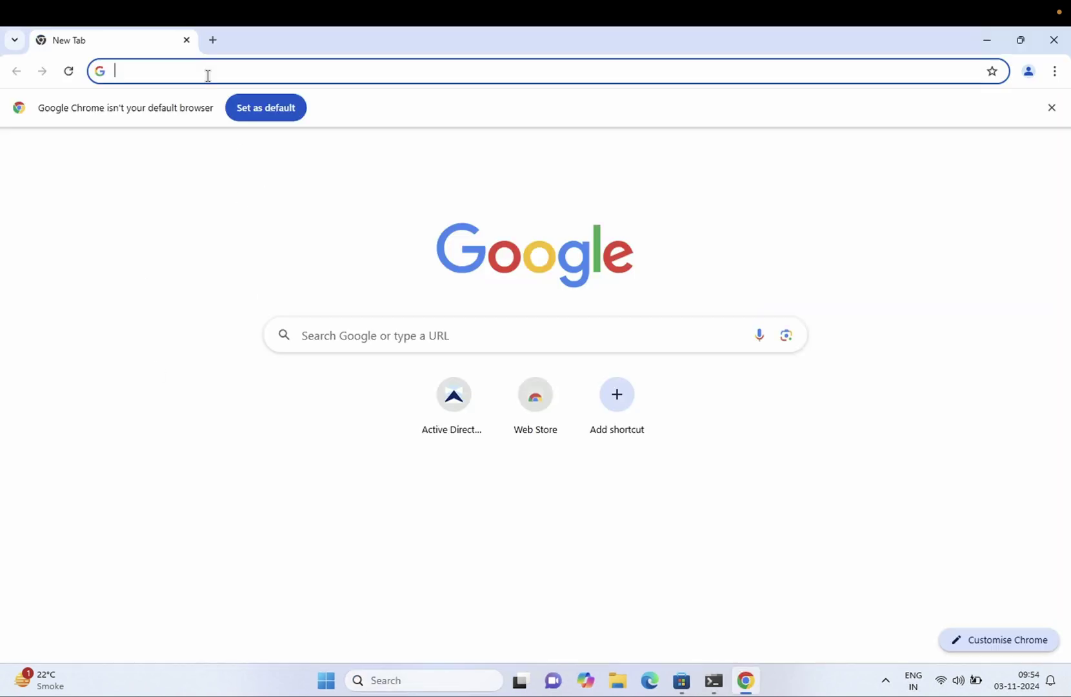
left_click(207, 75)
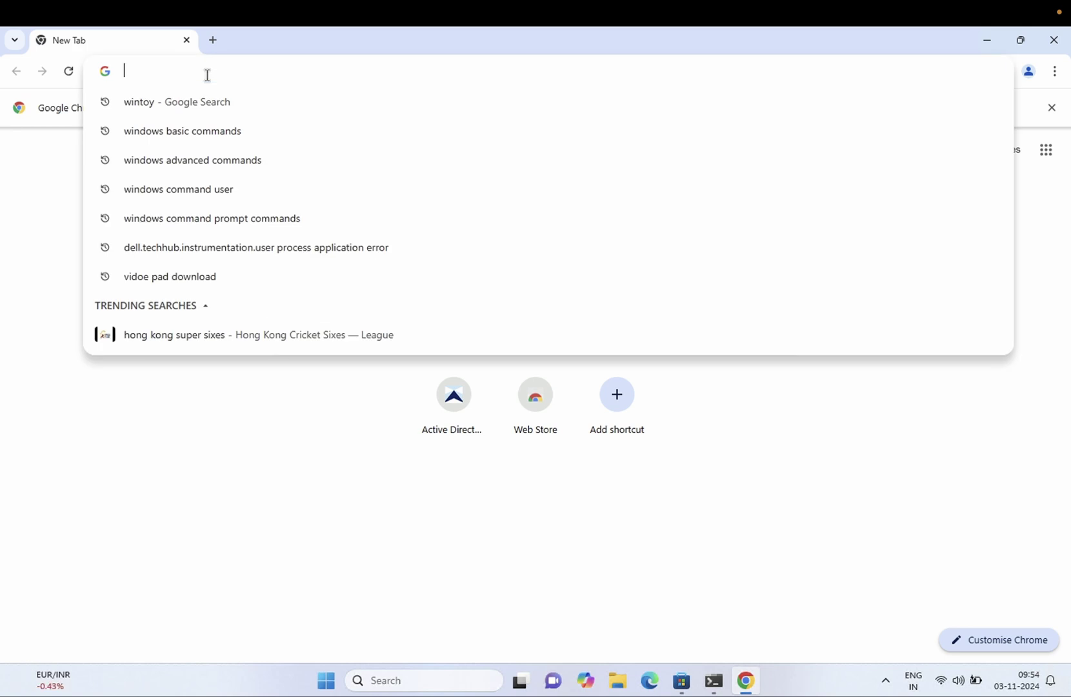
key("ctrl+v")
key("Return")
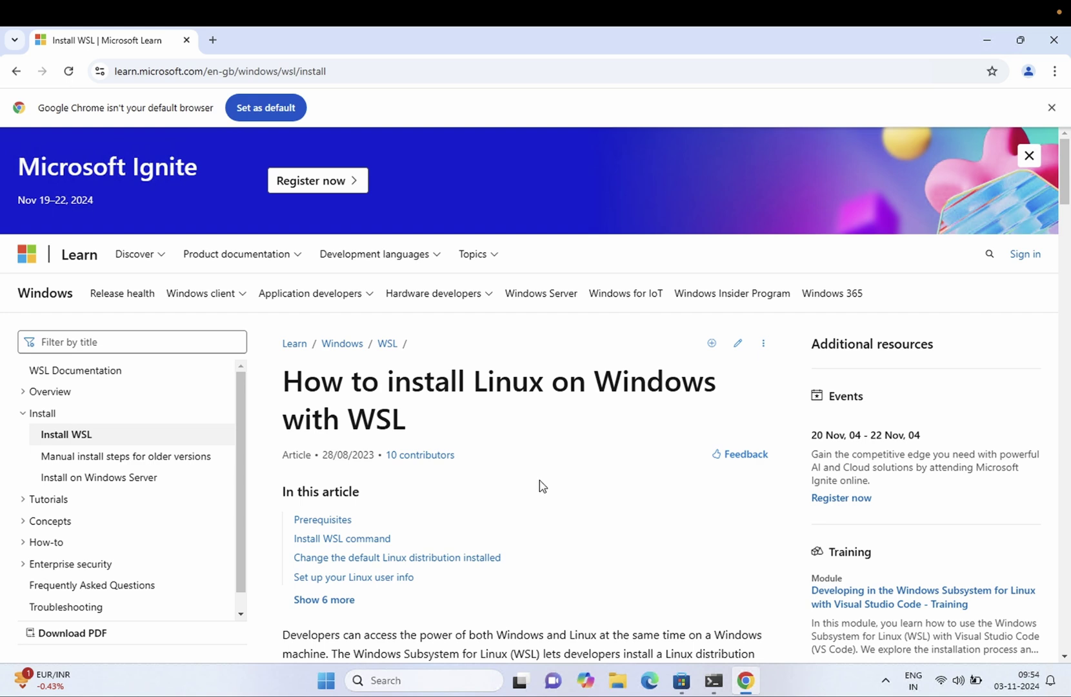
Step: Scroll through the How to install Linux on Windows with WSL article
scroll(541, 485, "down", 1)
scroll(541, 485, "down", 1)
scroll(540, 485, "down", 1)
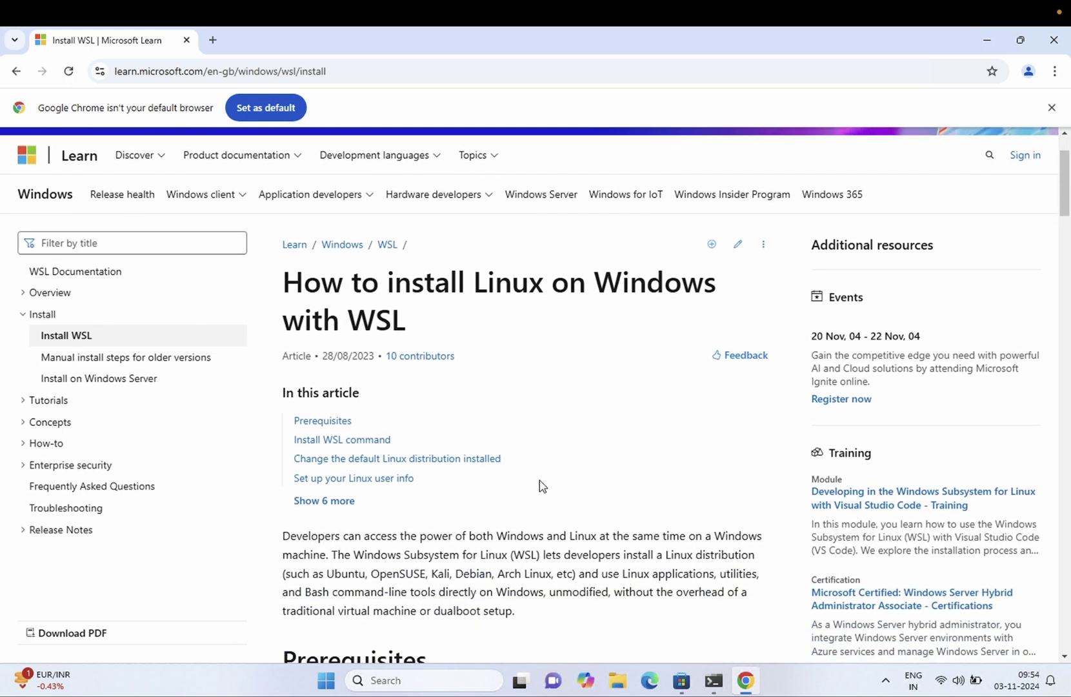
scroll(541, 486, "down", 1)
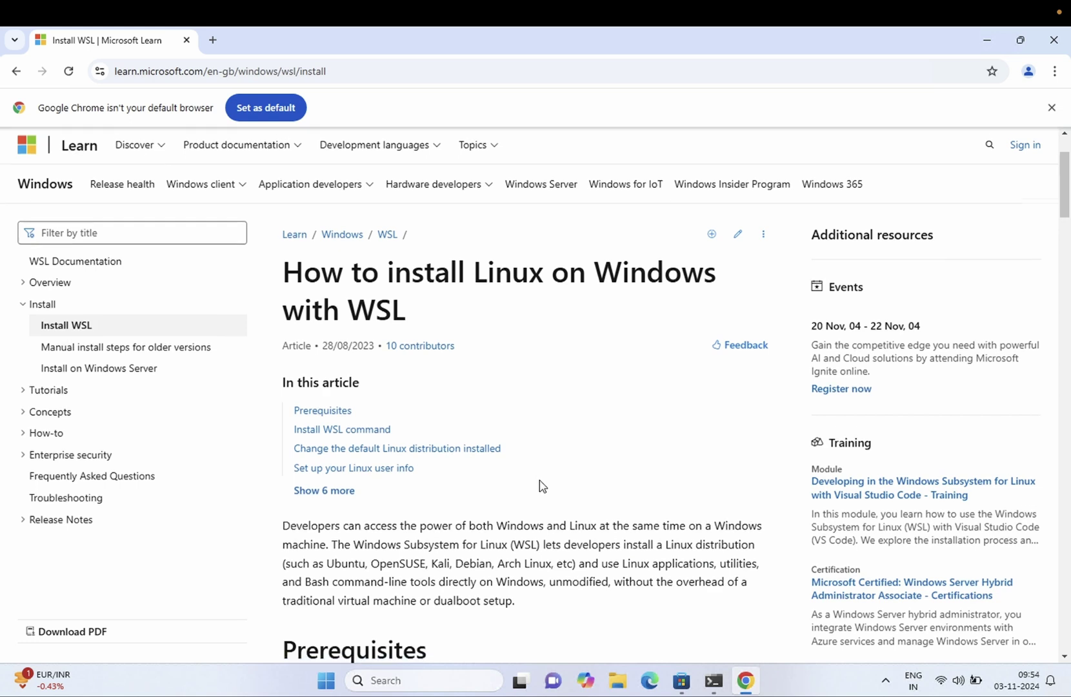
scroll(540, 485, "down", 2)
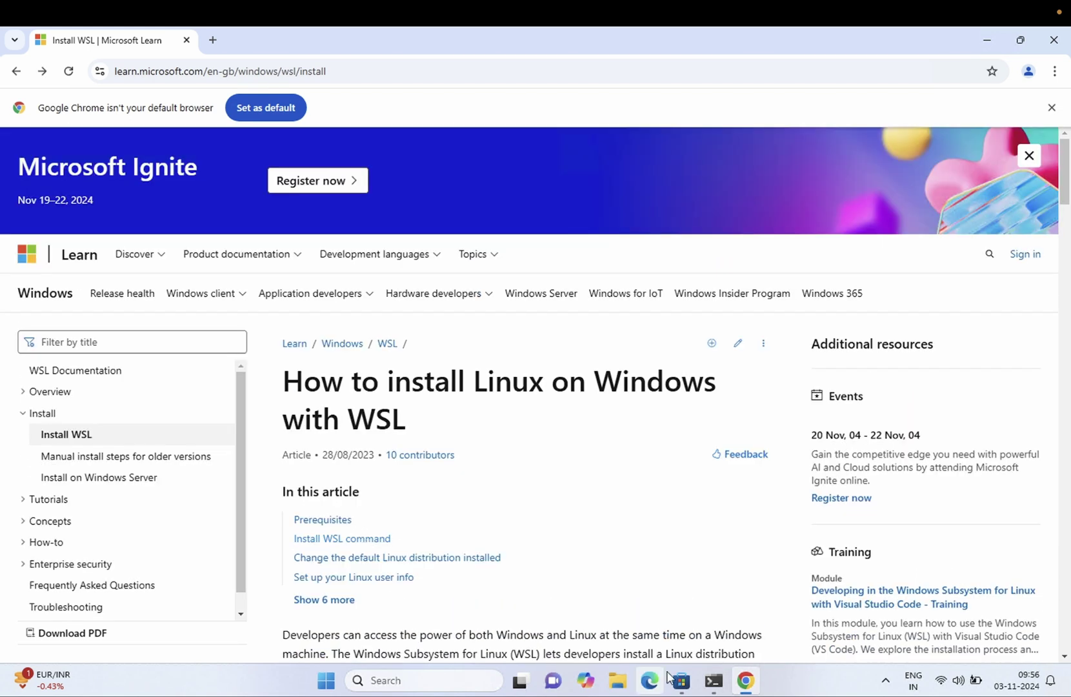
left_click(682, 680)
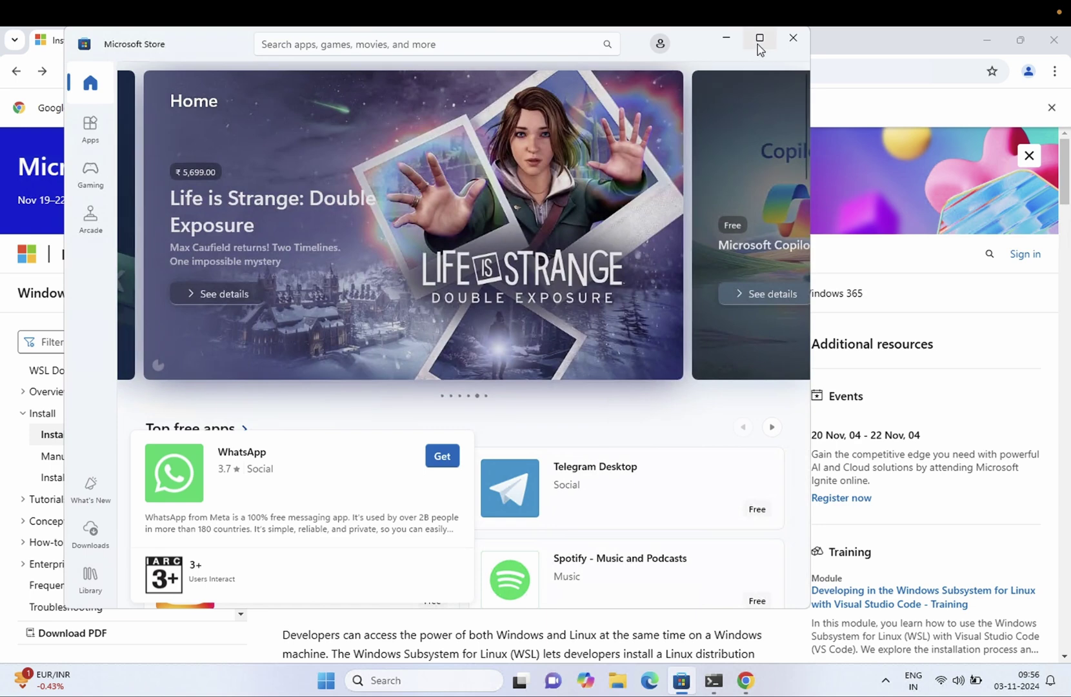
Step: Search the maximized Store for 'ubuntu' and start downloading the Ubuntu app
left_click(758, 41)
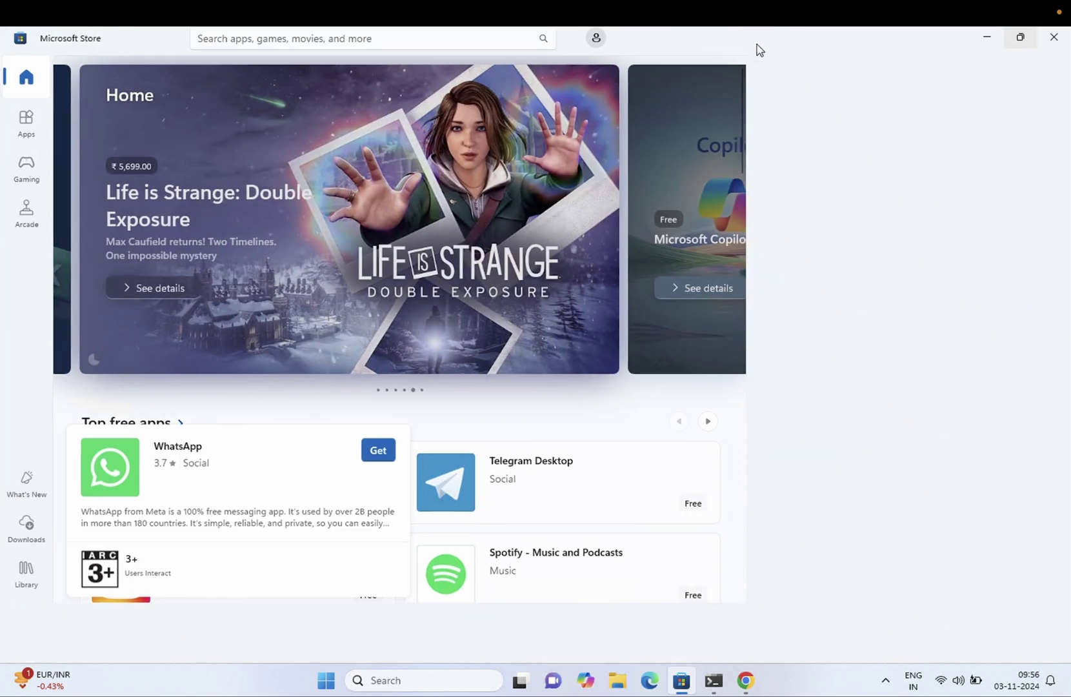
left_click(387, 38)
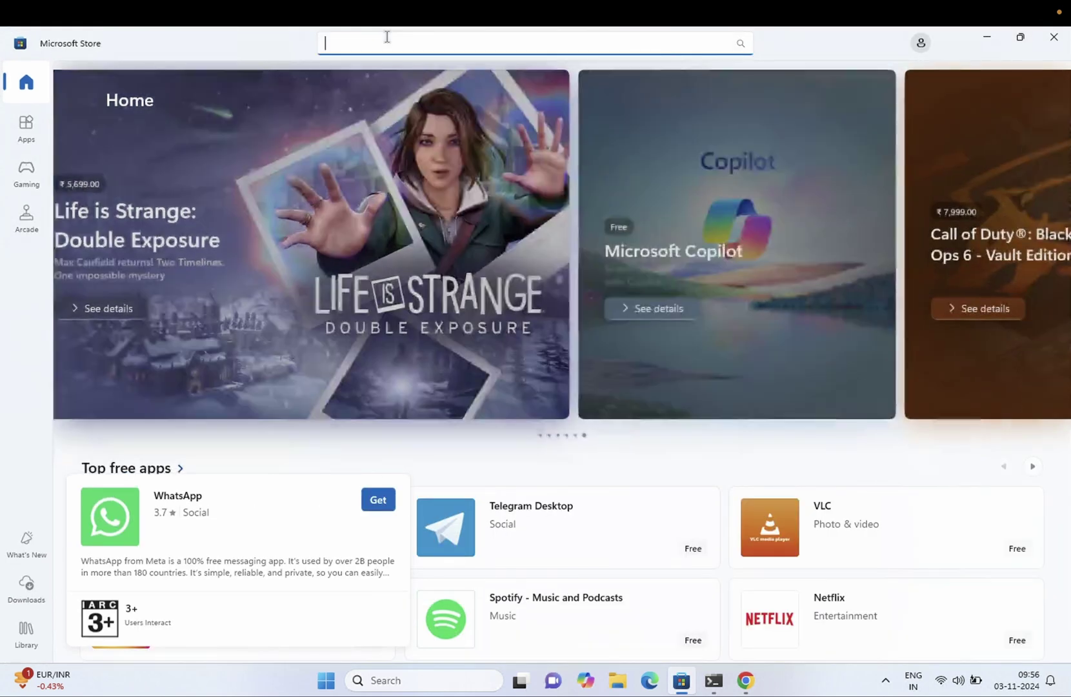
type("ubuntu")
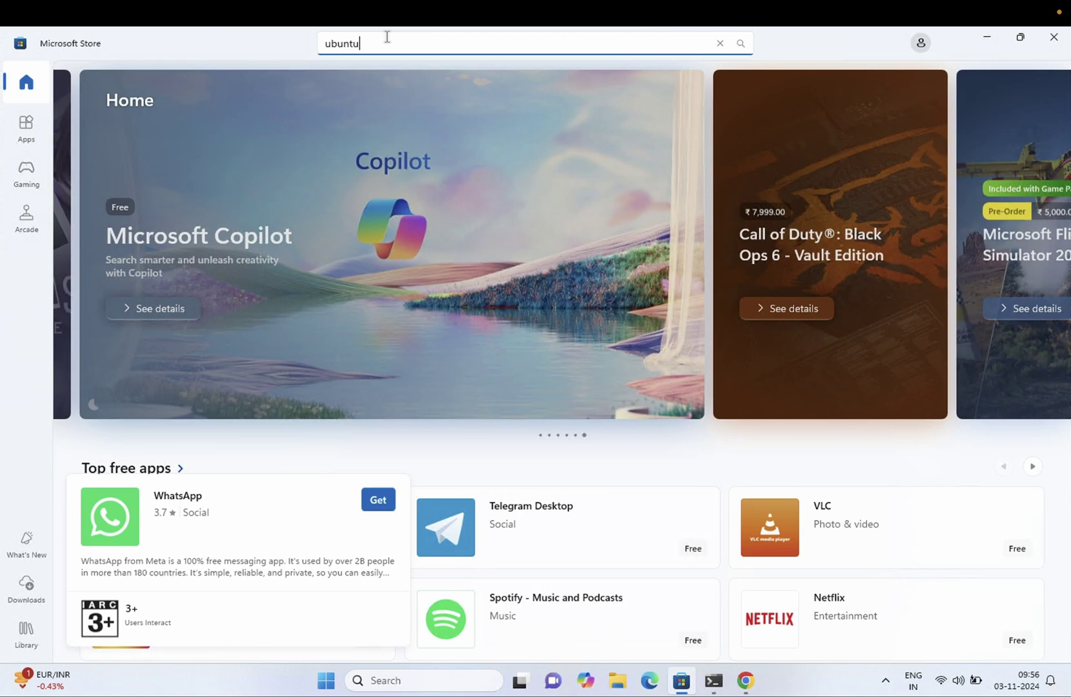
key("Return")
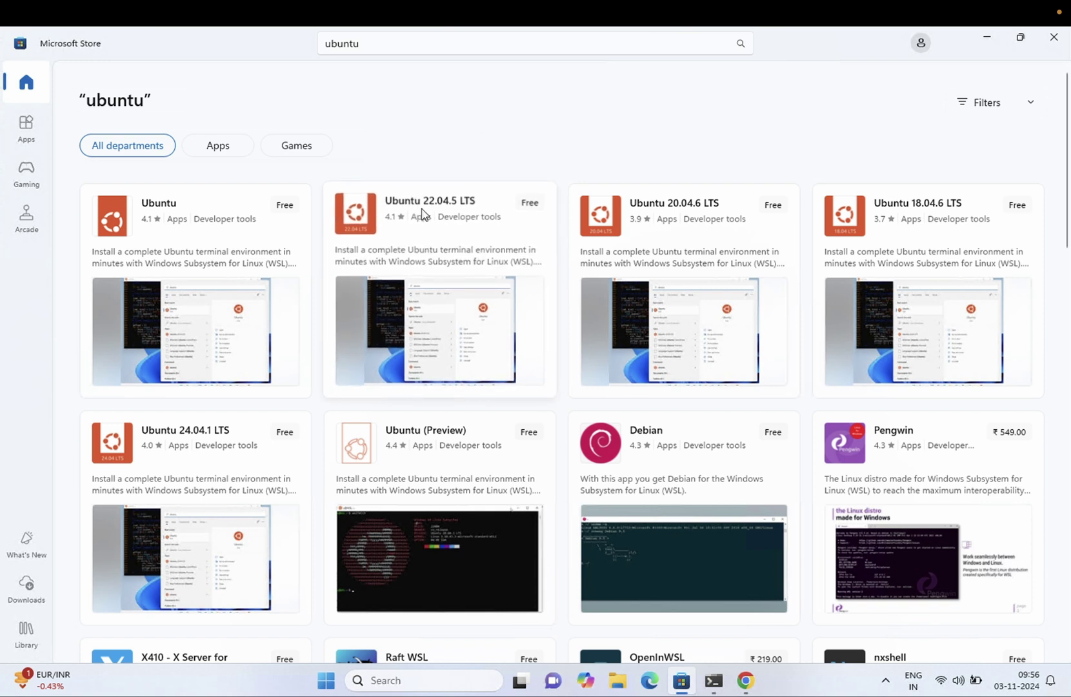
mouse_move(442, 213)
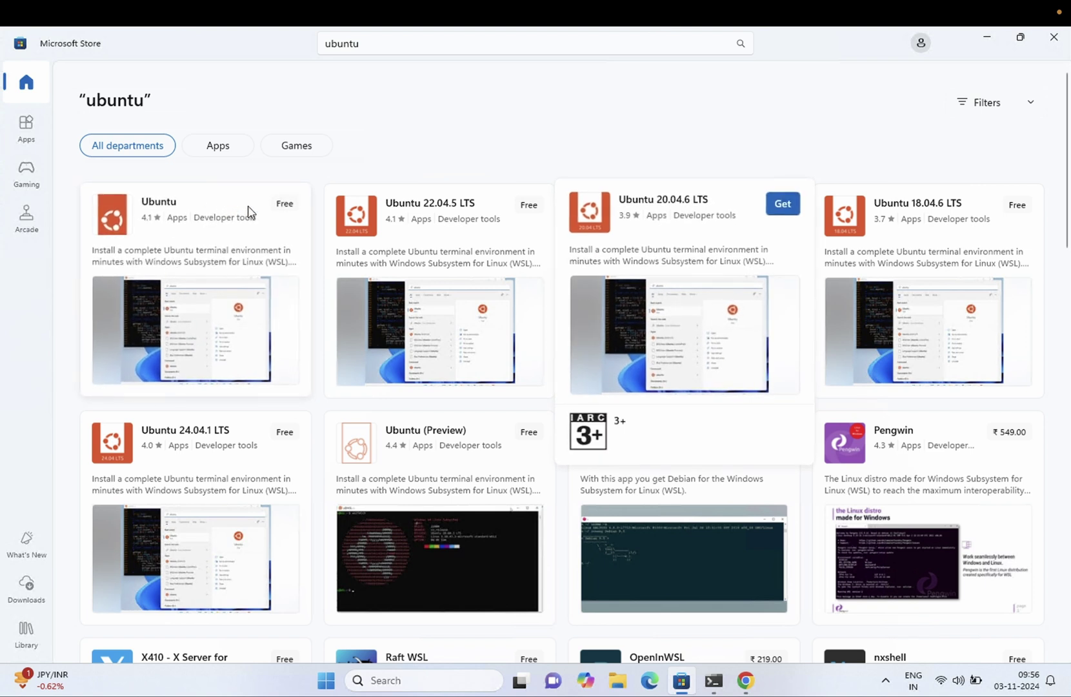
left_click(291, 206)
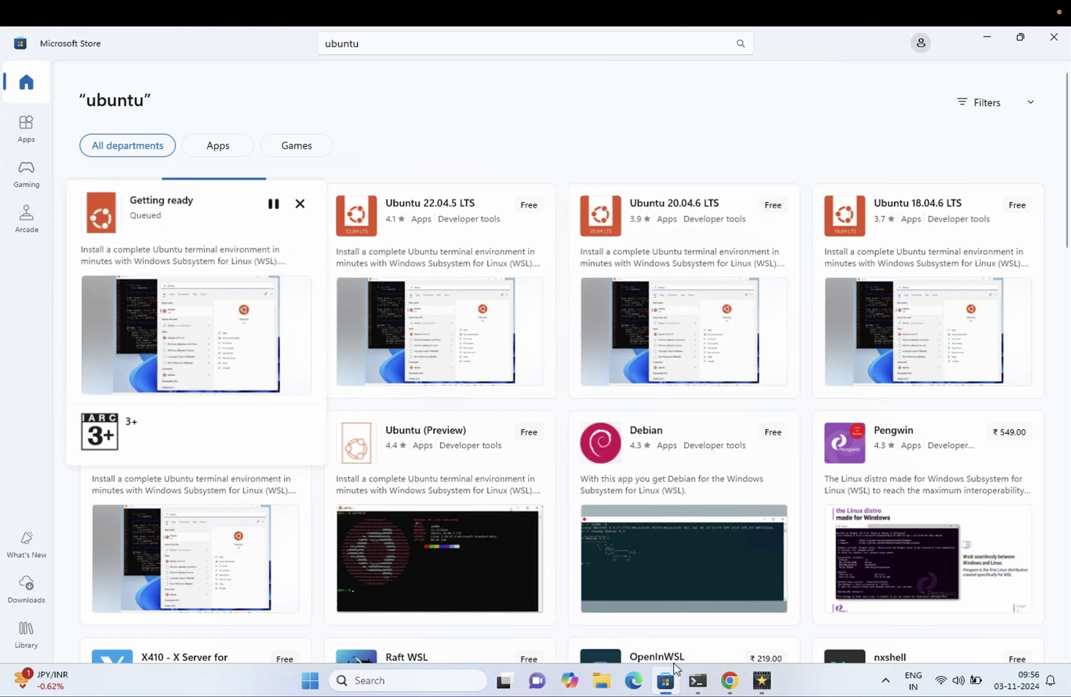
left_click(741, 684)
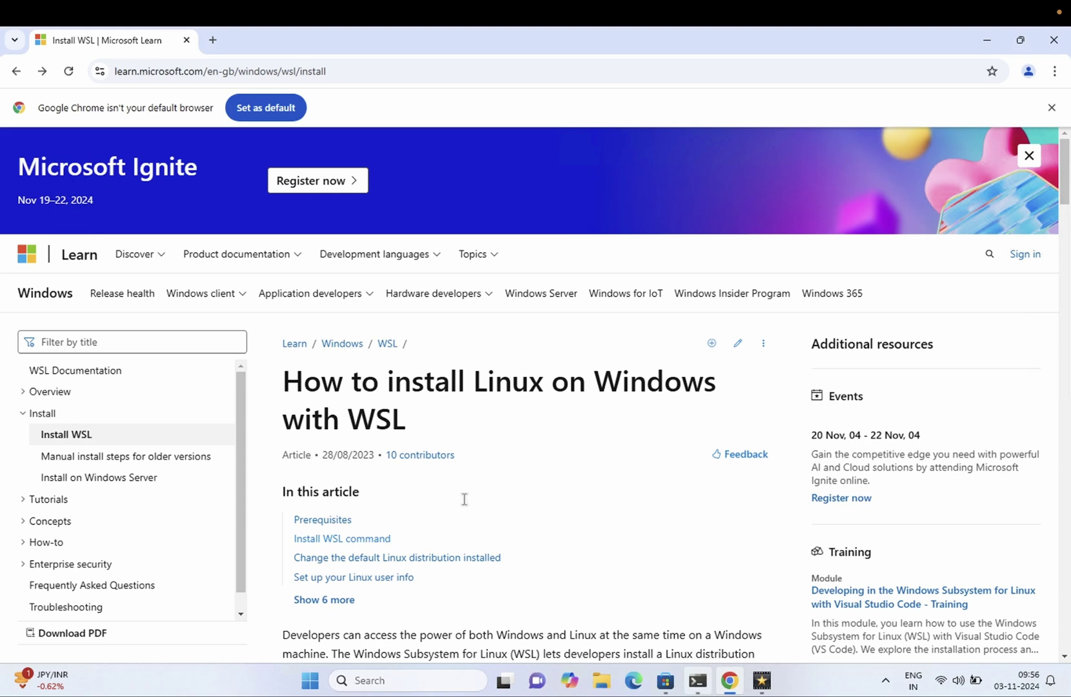
Step: In a new Chrome tab, search 'ubuntu download' and confirm 24.04.1 LTS is the latest release
left_click(211, 39)
type("u")
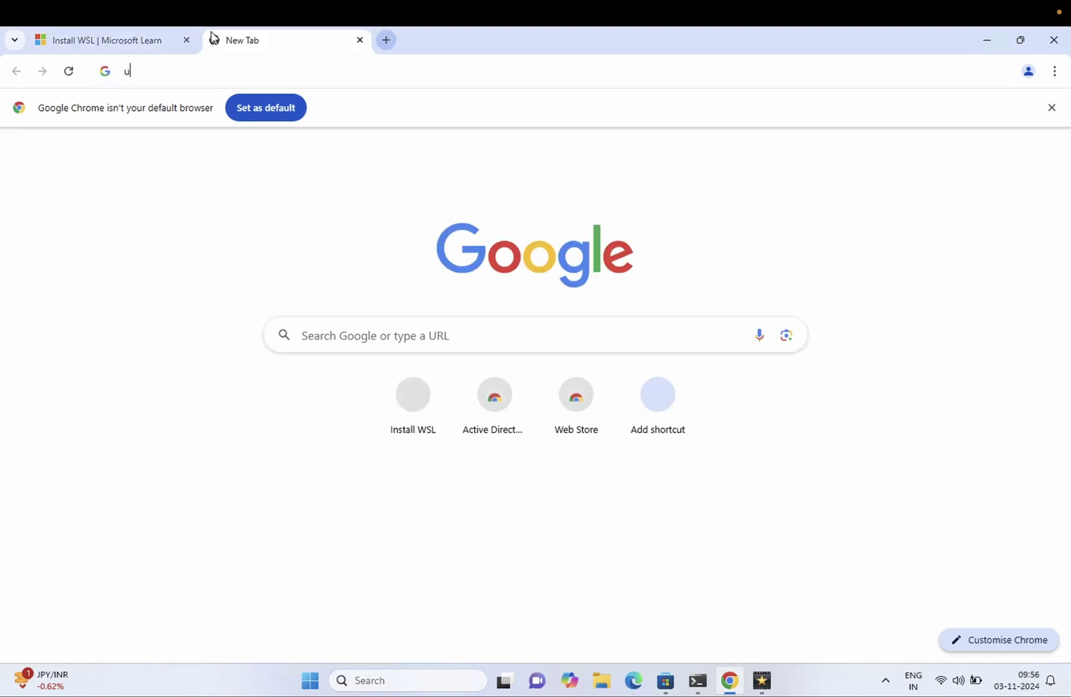
type("tbutu")
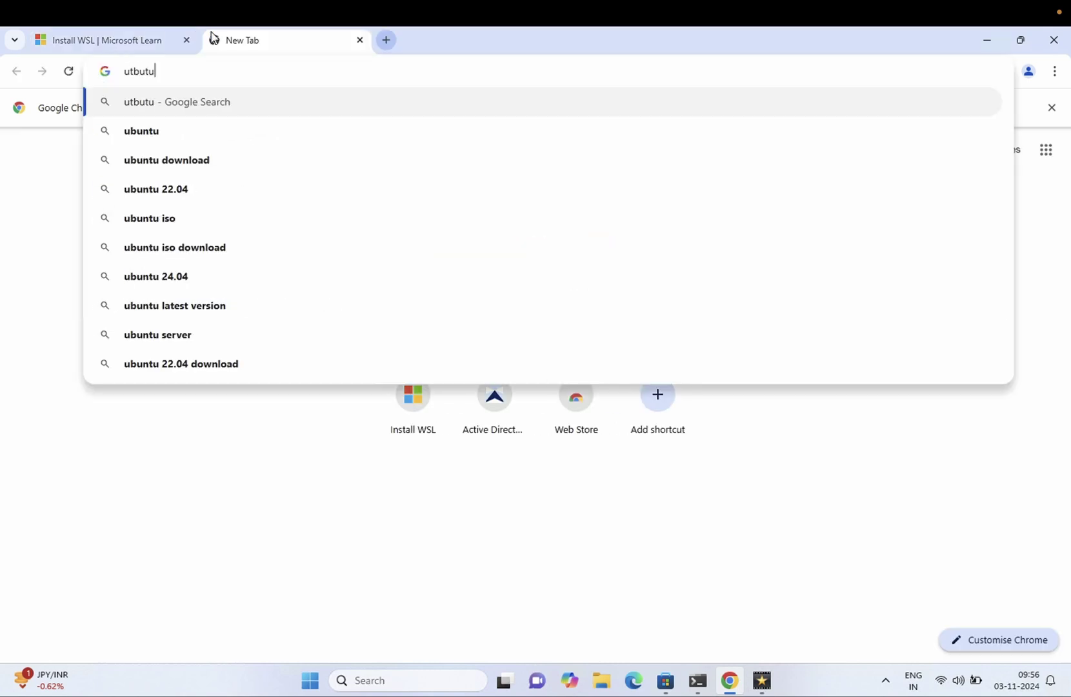
key("Return")
left_click(199, 158)
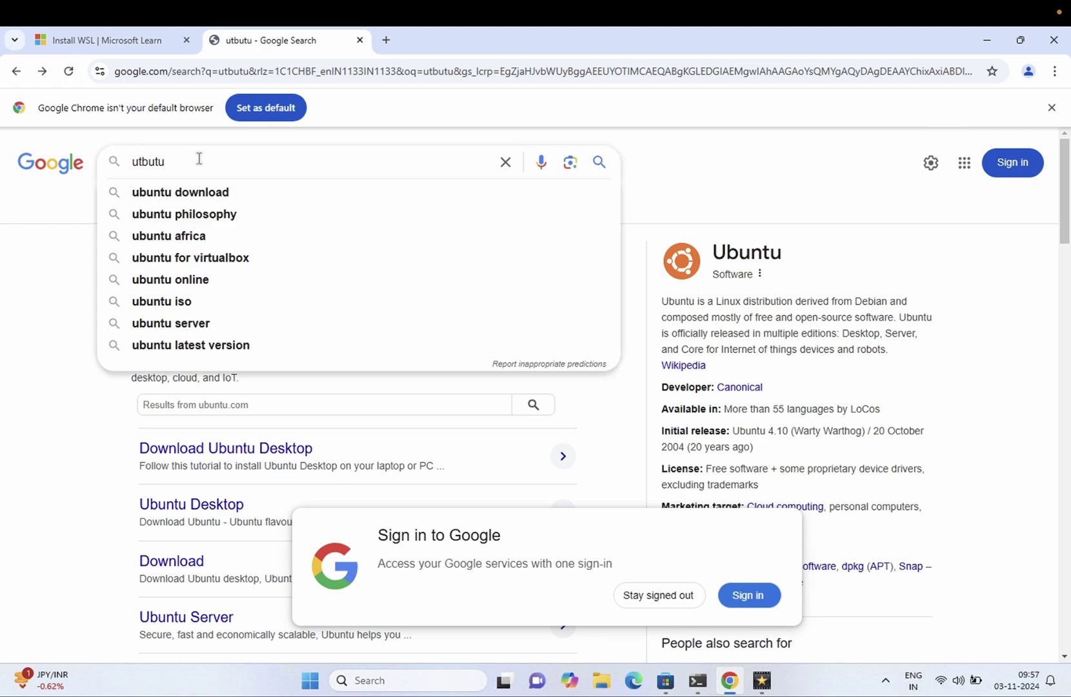
left_click(179, 194)
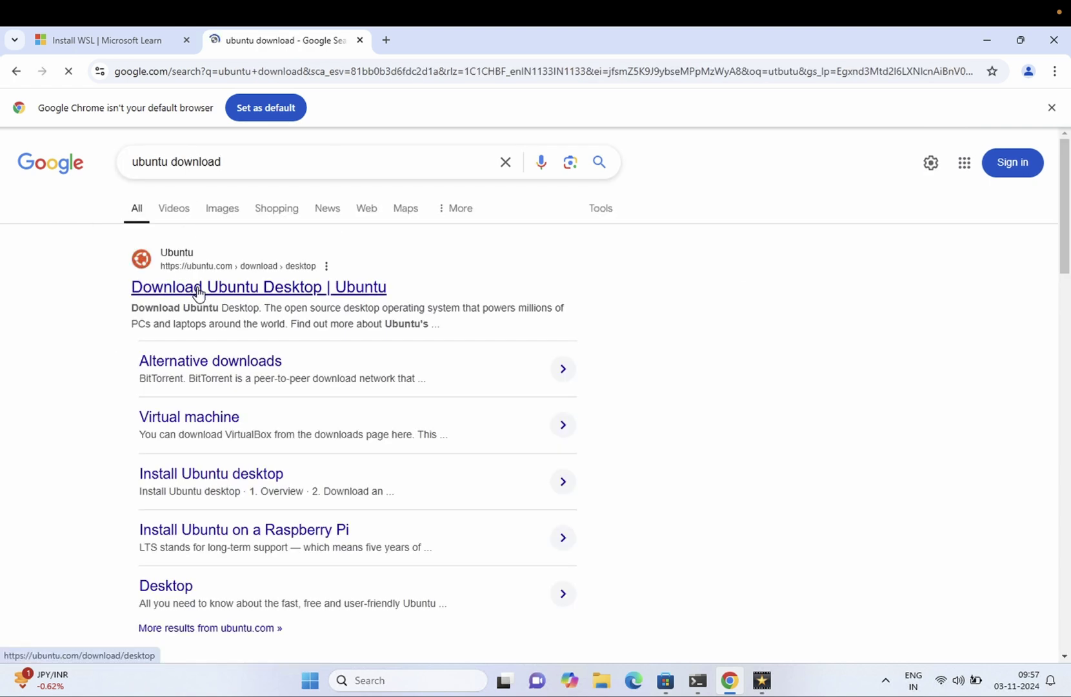
left_click(198, 290)
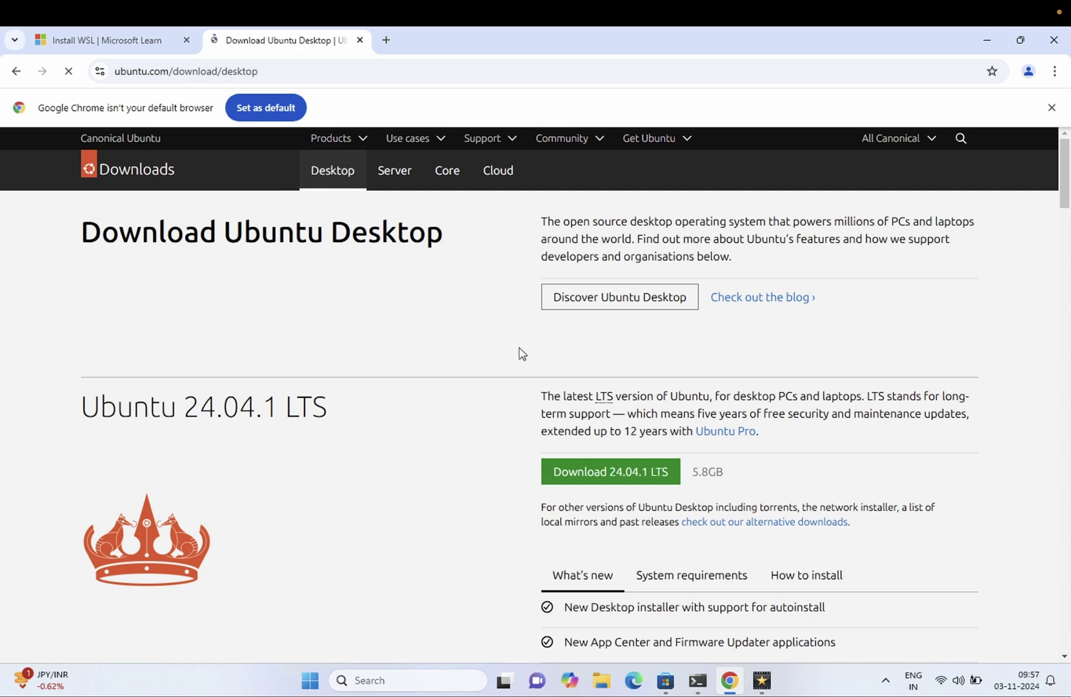
scroll(502, 385, "down", 2)
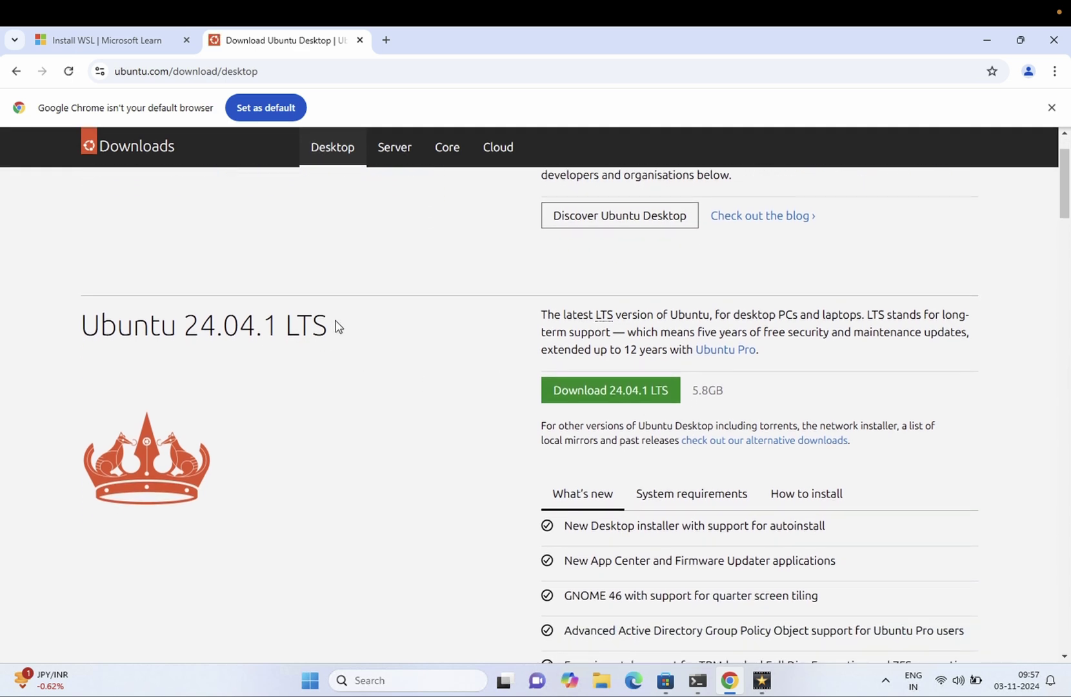
left_click_drag(328, 328, 83, 329)
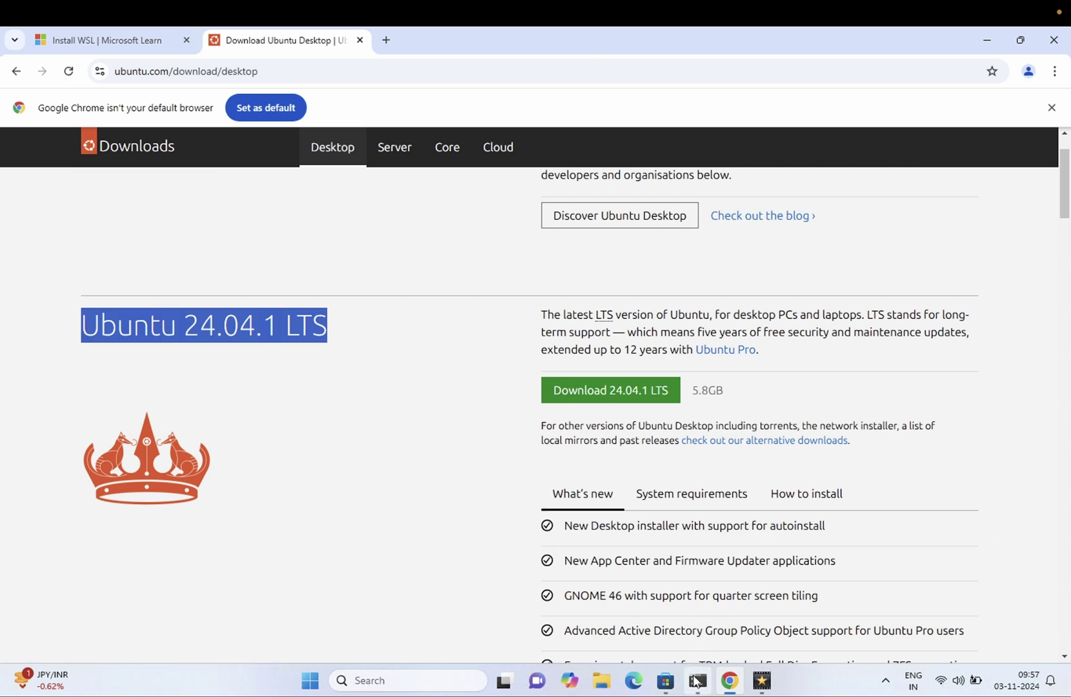
left_click(665, 680)
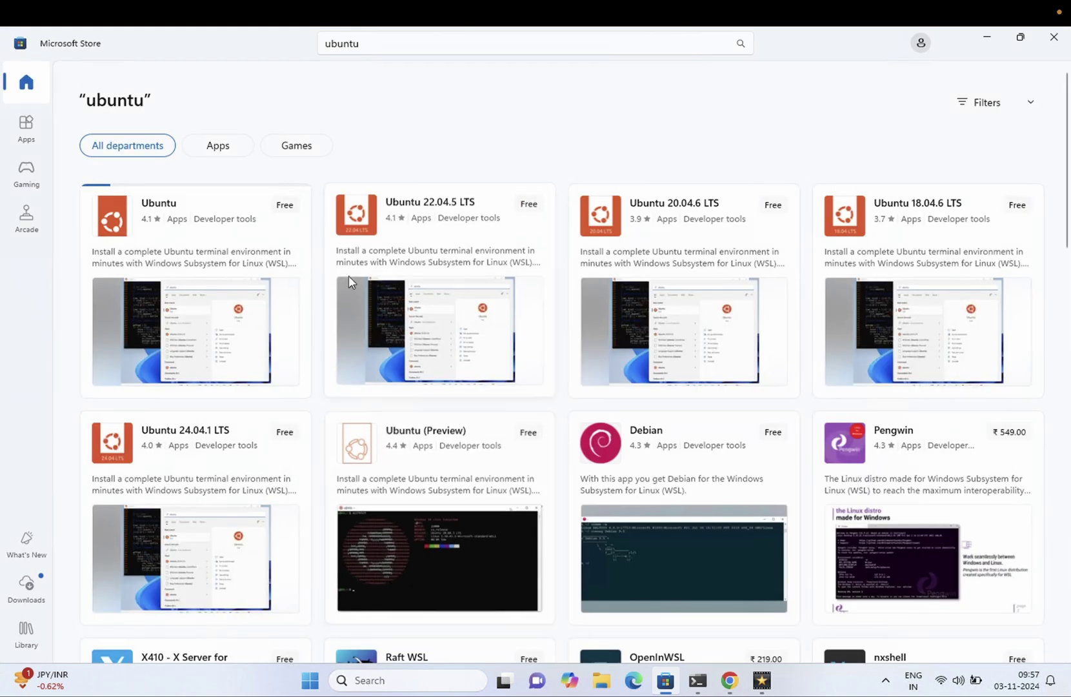
Step: Start the Ubuntu install in the Store, pause it once, then resume the download
left_click(285, 208)
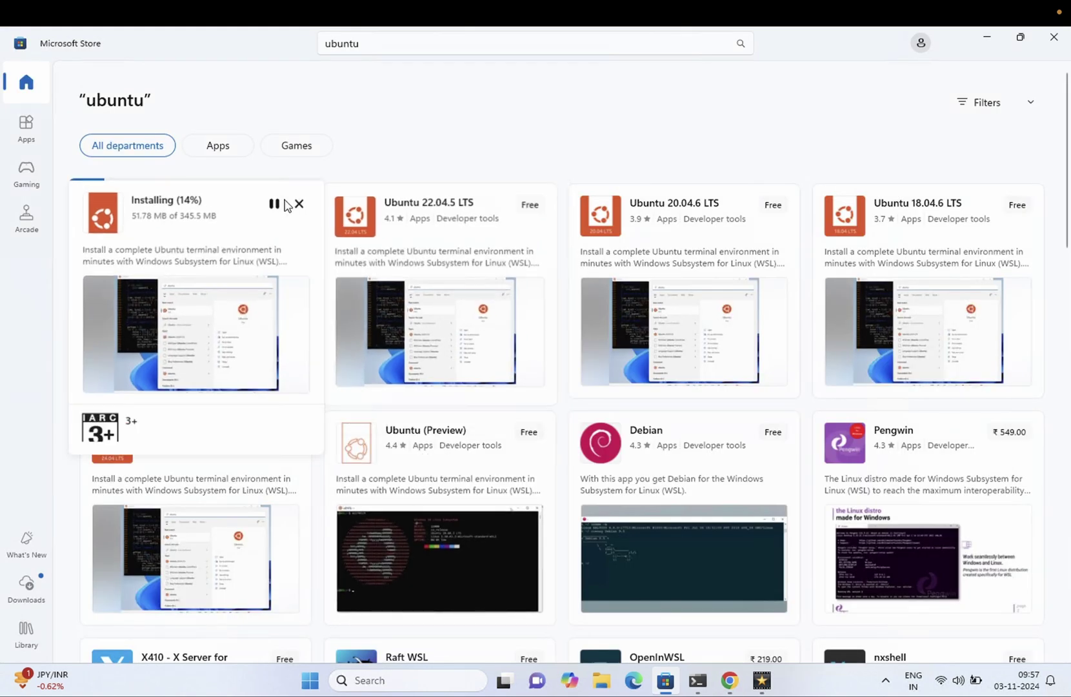
left_click(274, 205)
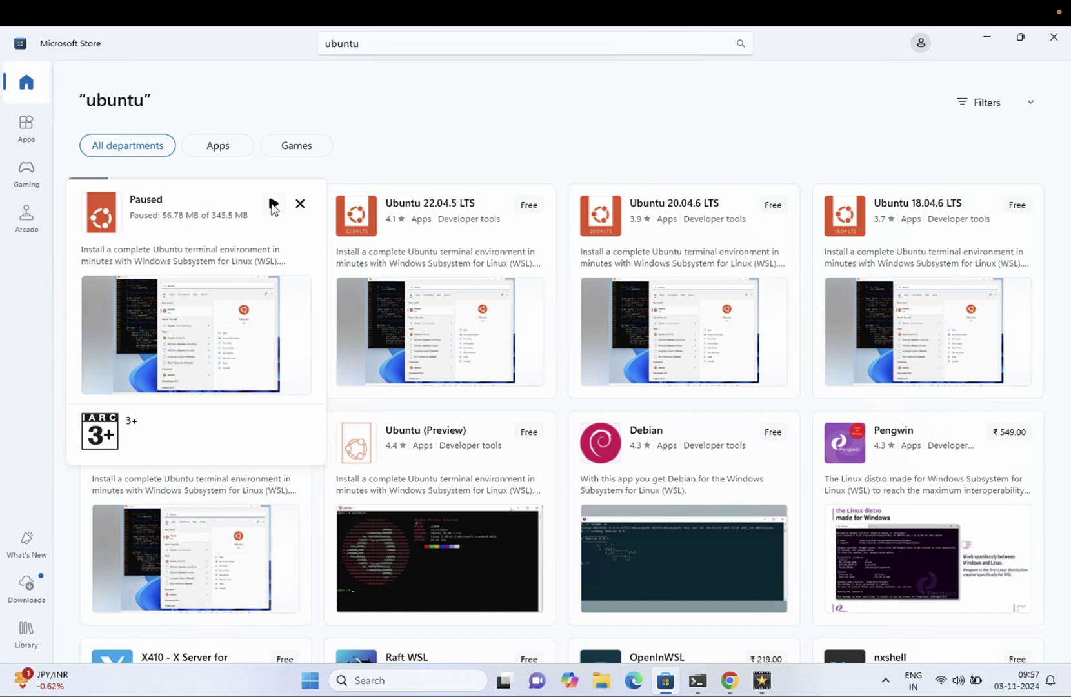
left_click(274, 202)
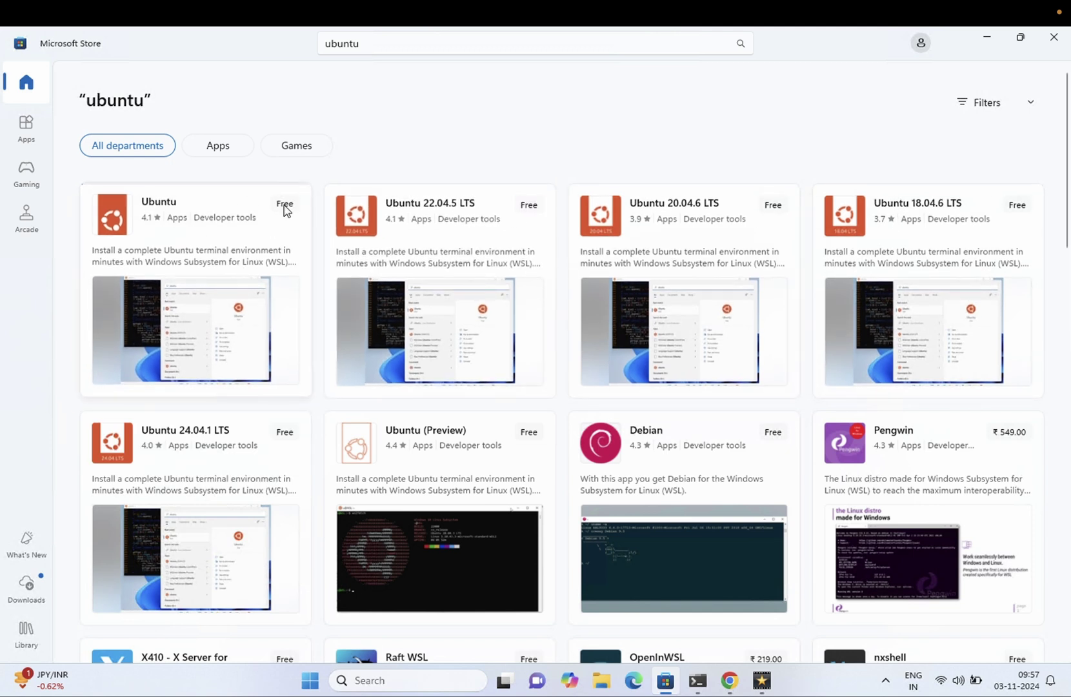
mouse_move(285, 209)
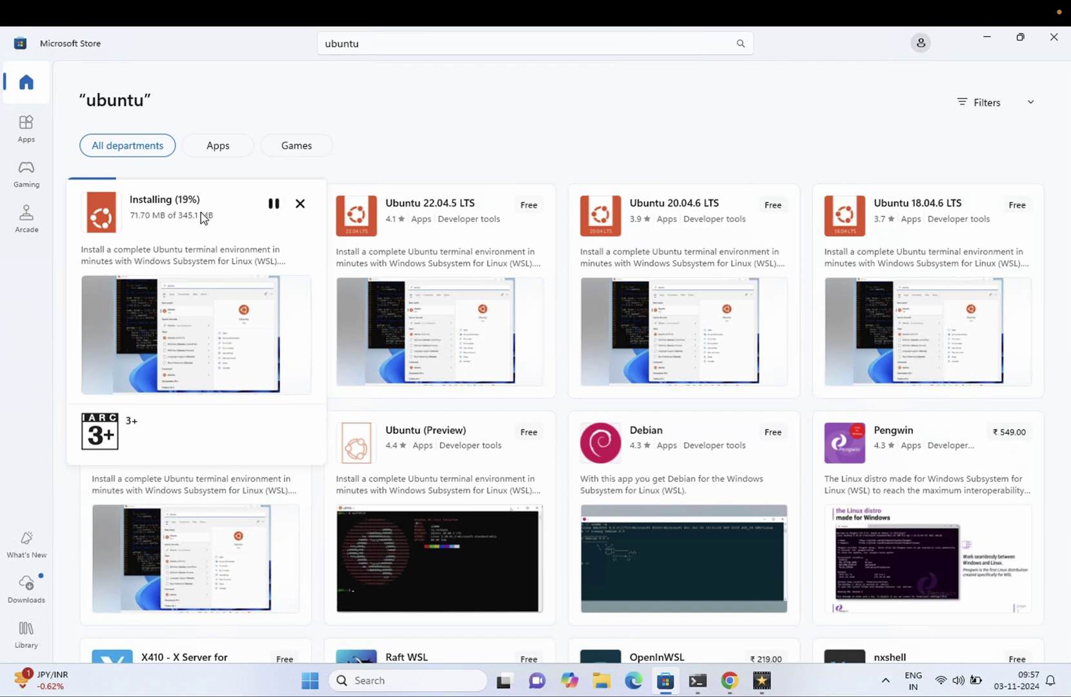
left_click(729, 680)
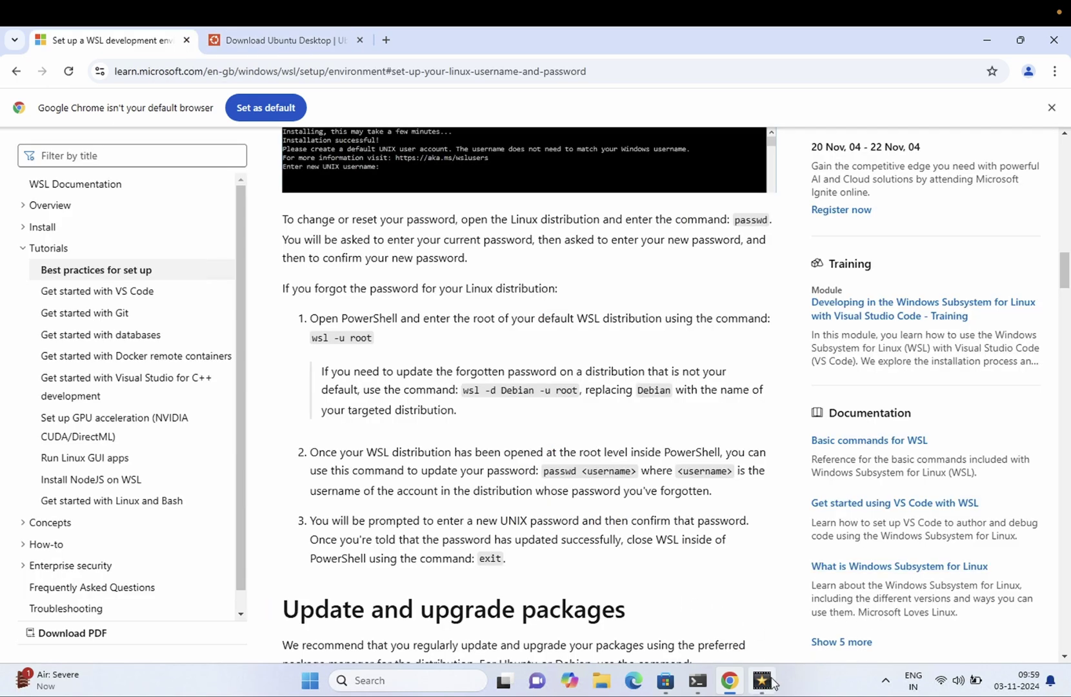
Step: Launch the installed Ubuntu app from the Store's ubuntu results
left_click(665, 680)
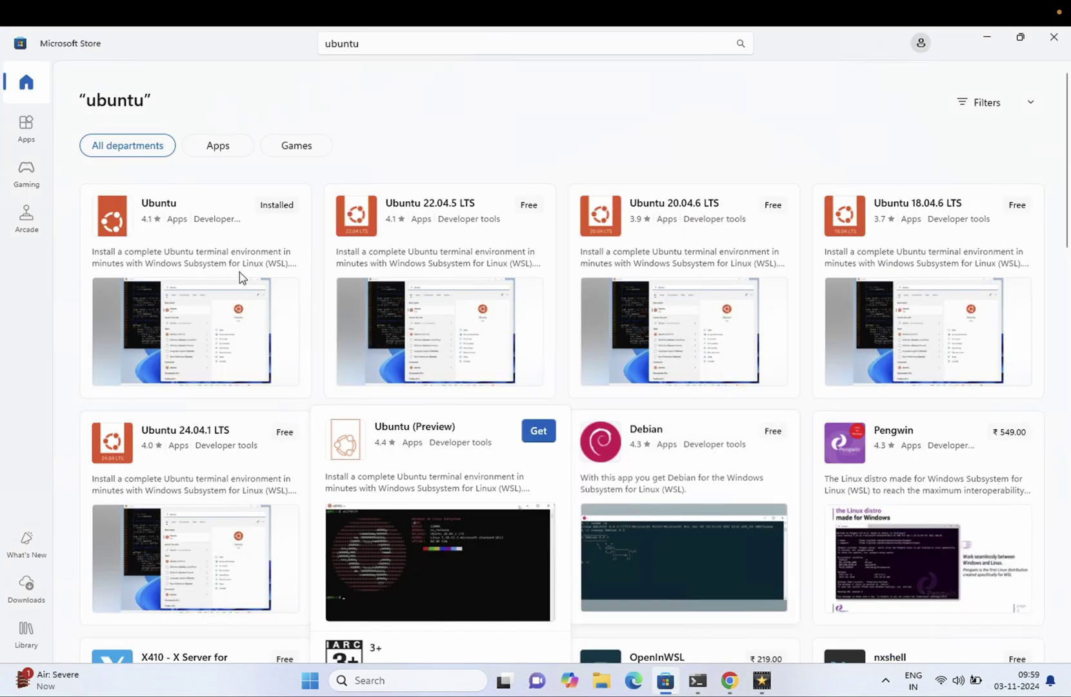
mouse_move(248, 231)
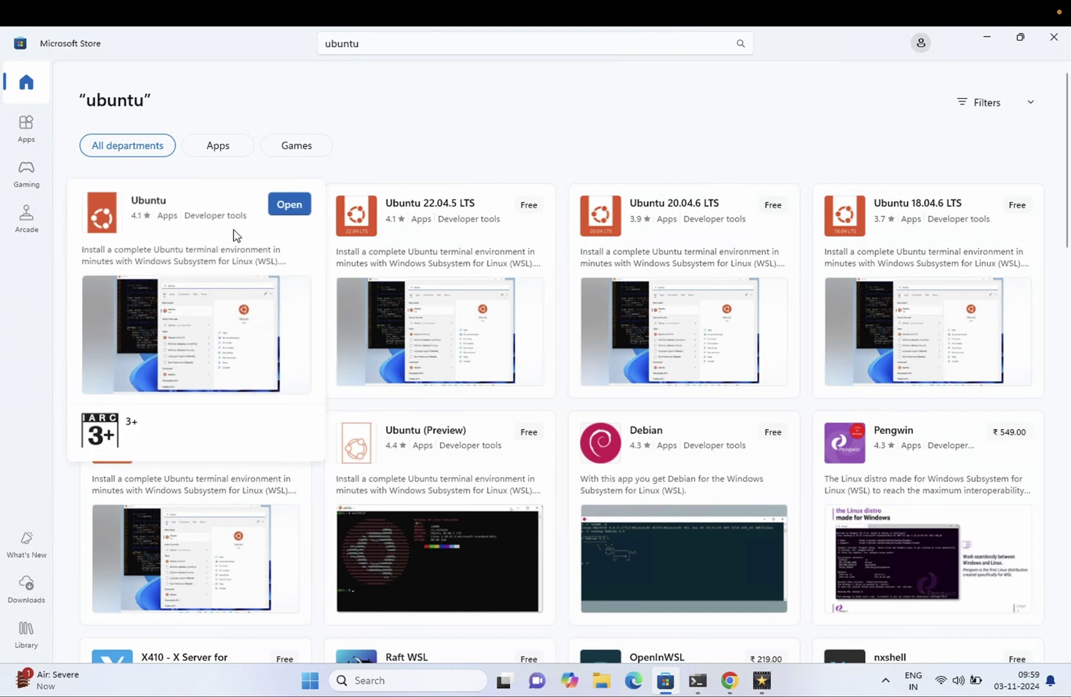
left_click(291, 208)
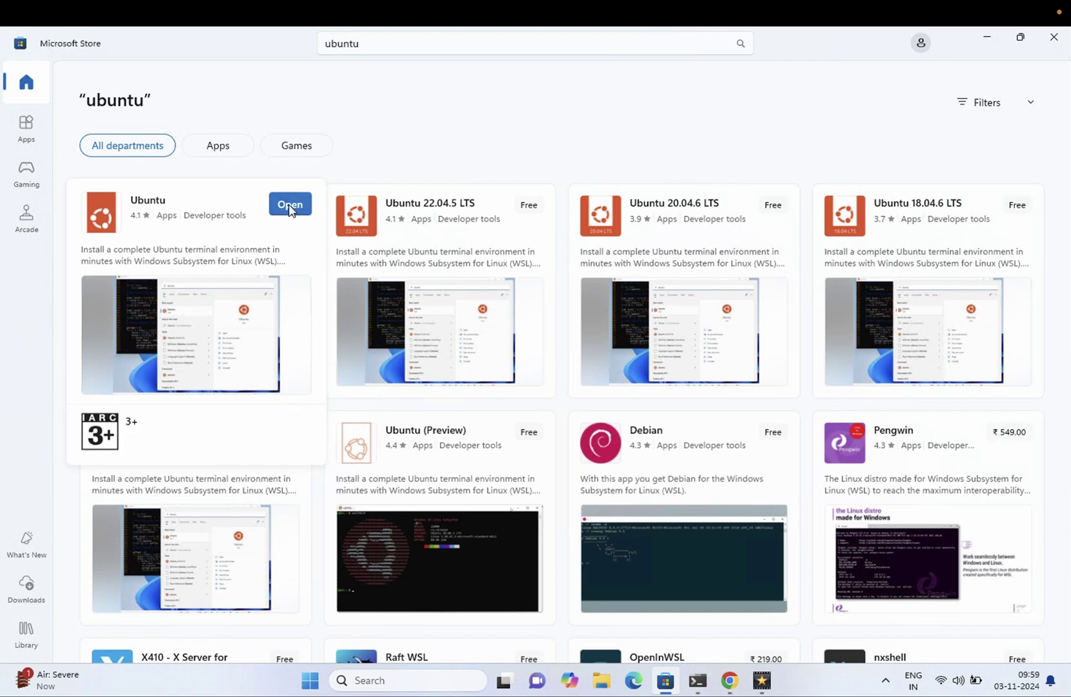
mouse_move(373, 387)
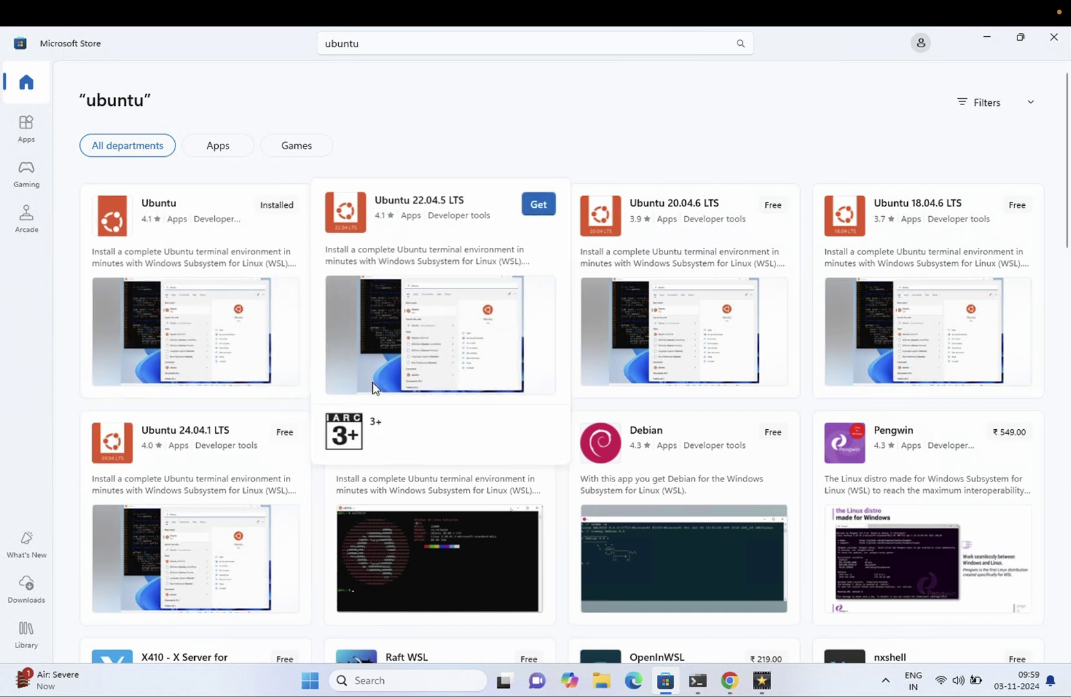
Step: Search Windows for 'ub', dismiss the results, and close Microsoft Store
left_click(398, 679)
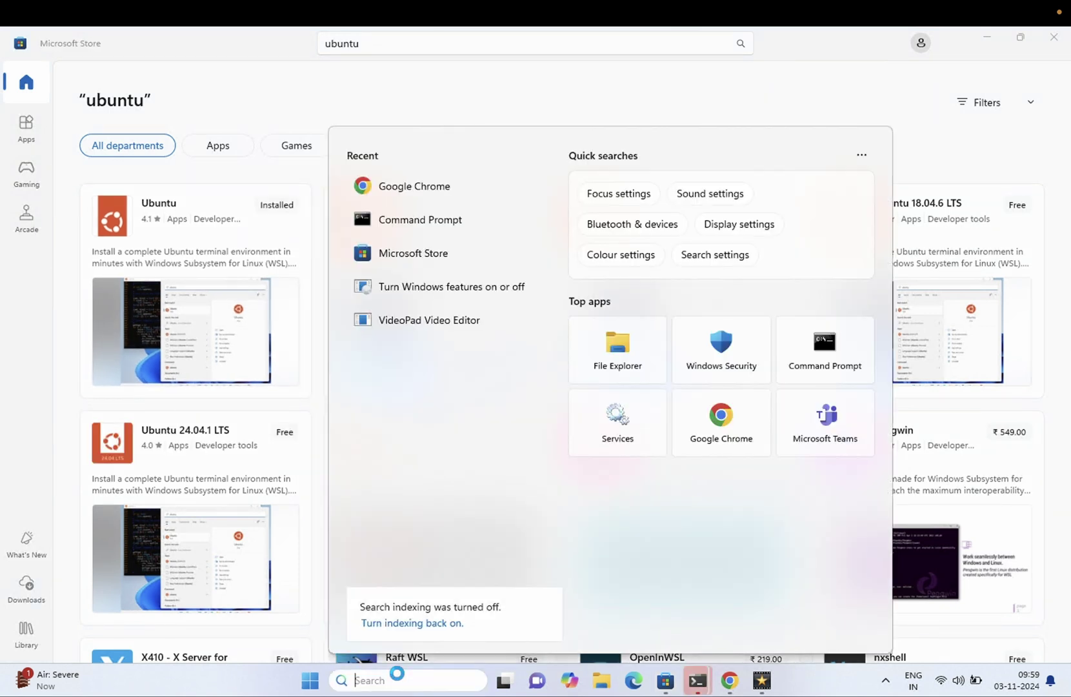
type("utnut")
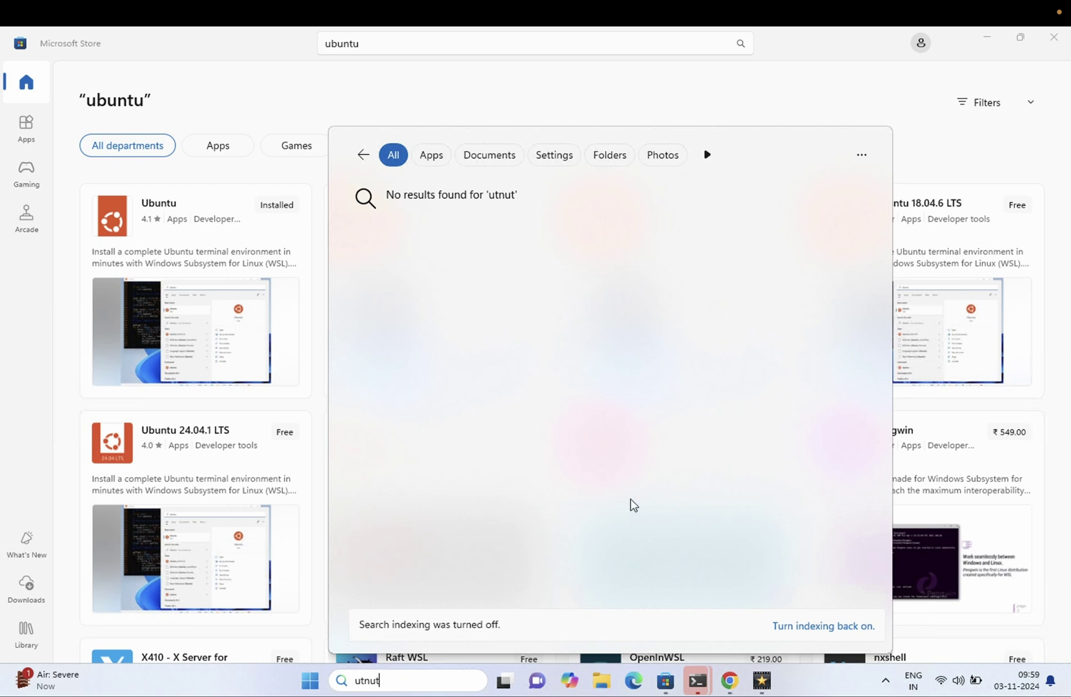
key("BackSpace")
key("BackSpace")
key("BackSpace")
key("BackSpace")
key("BackSpace")
type("ubu")
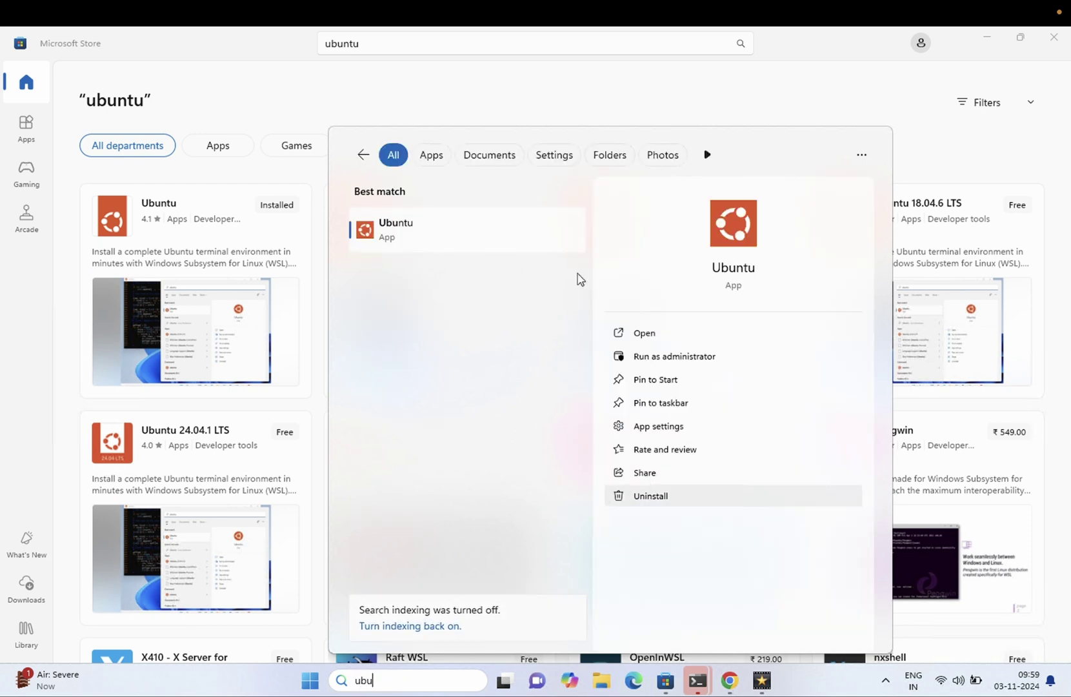
left_click(481, 242)
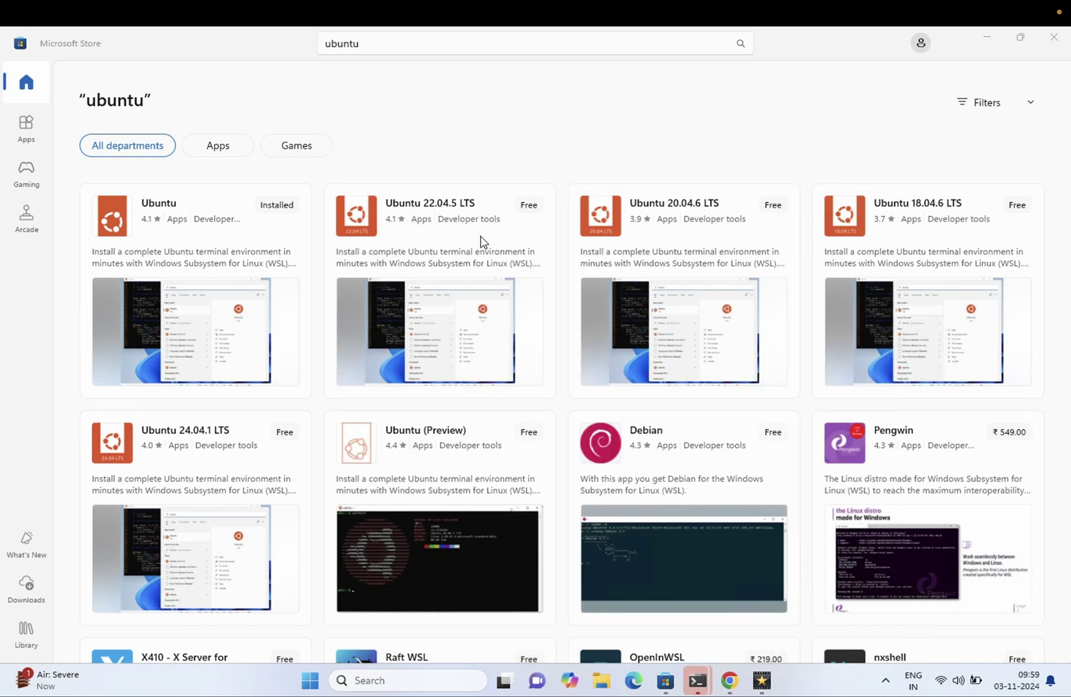
left_click(1043, 40)
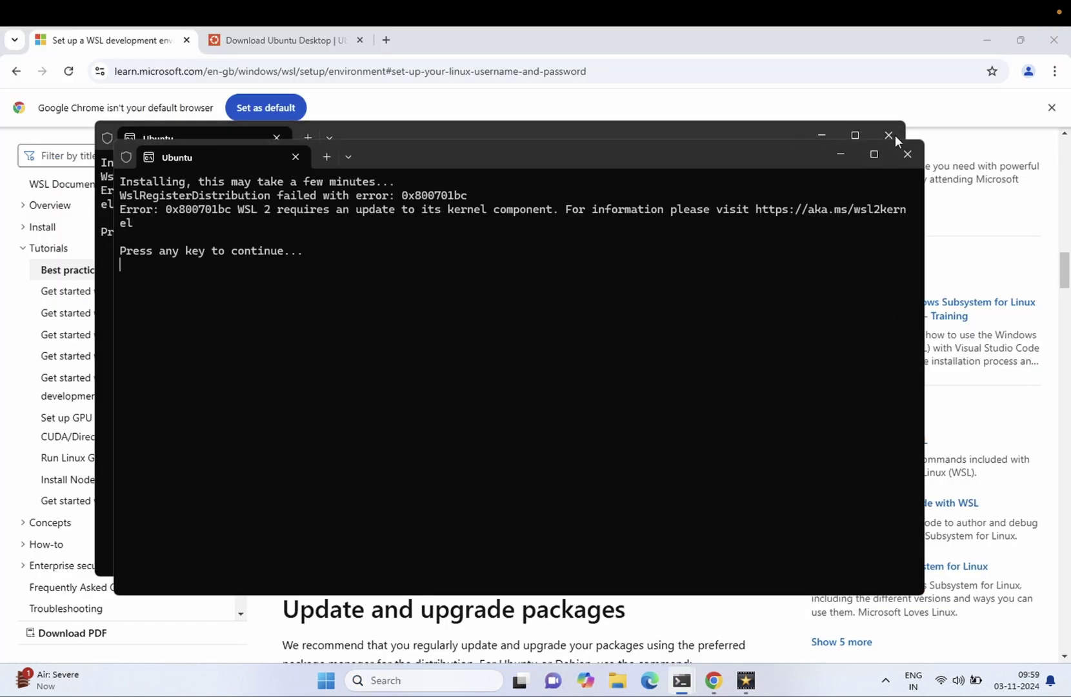
Step: Close the duplicate Ubuntu window, minimize Chrome, and maximize the Ubuntu terminal
left_click(902, 154)
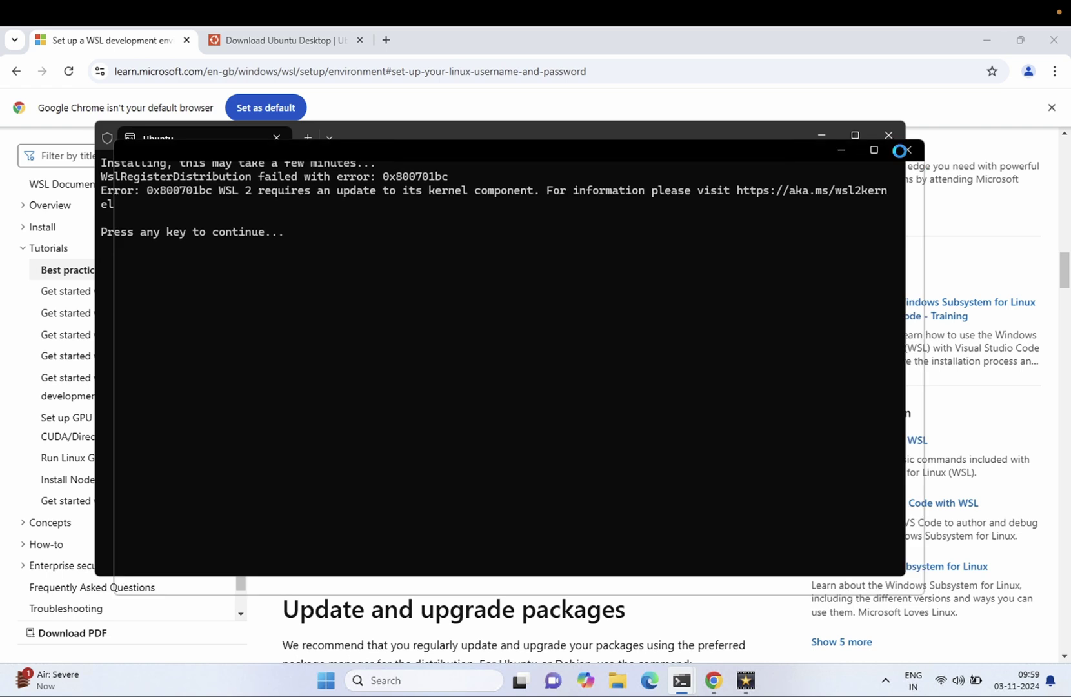
left_click(987, 40)
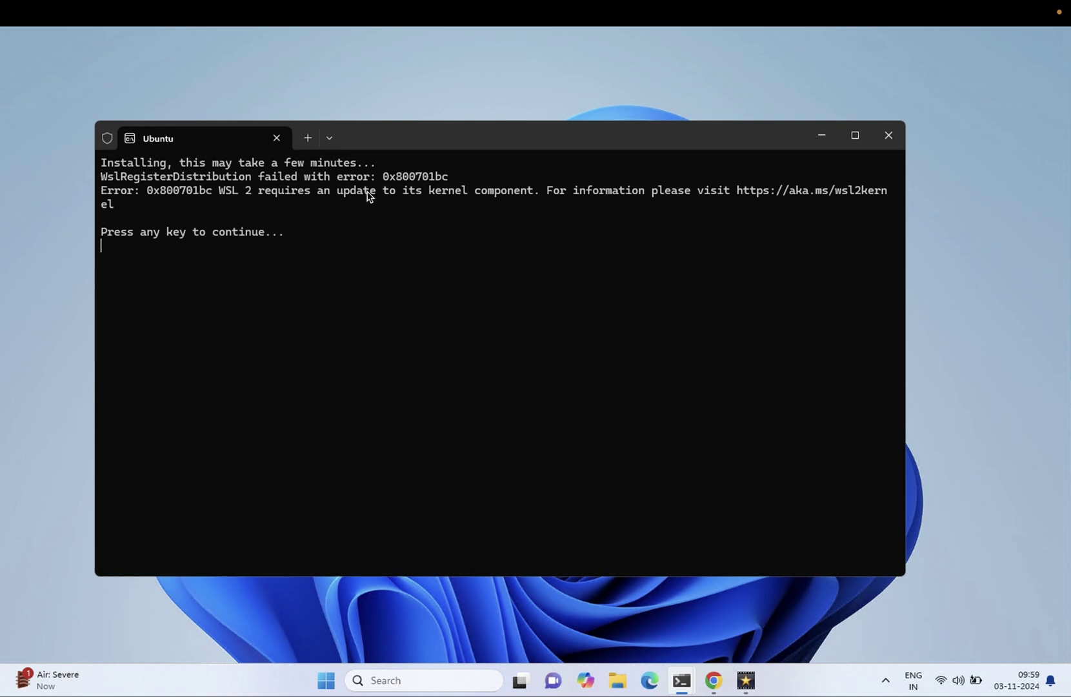
left_click(854, 136)
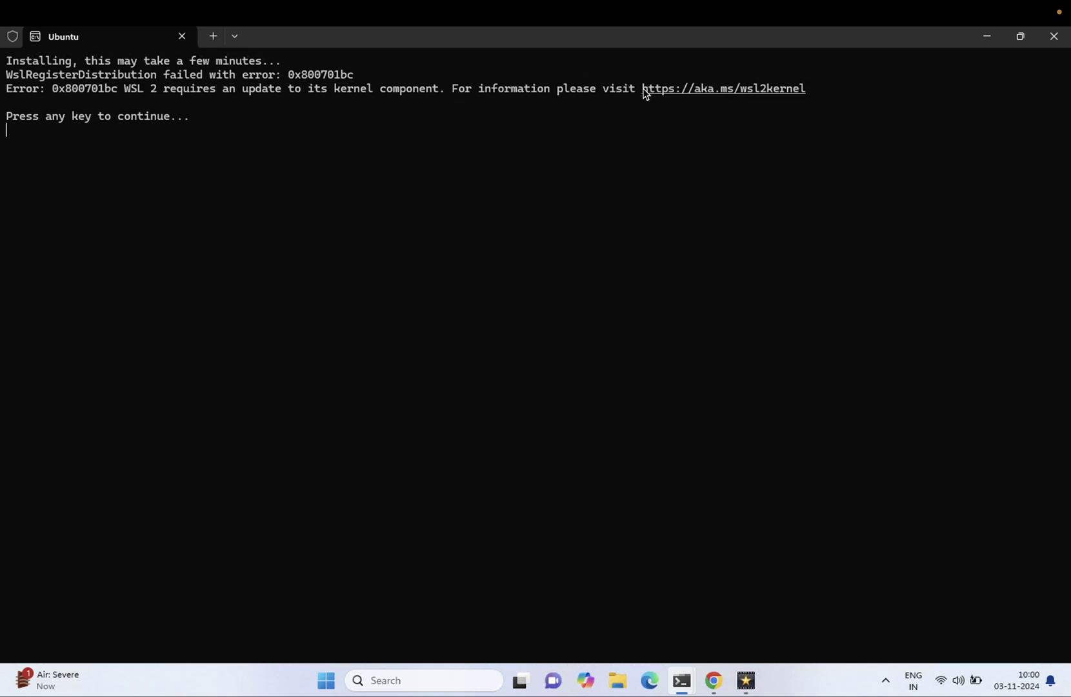
left_click_drag(645, 92, 810, 88)
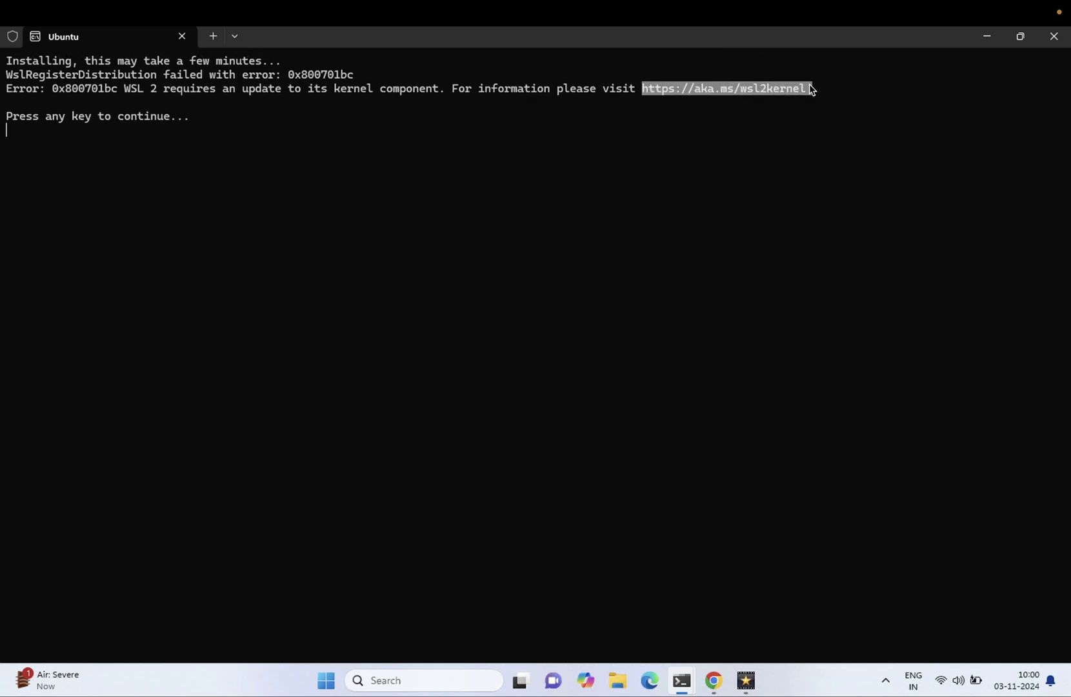
key("ctrl+c")
left_click(713, 680)
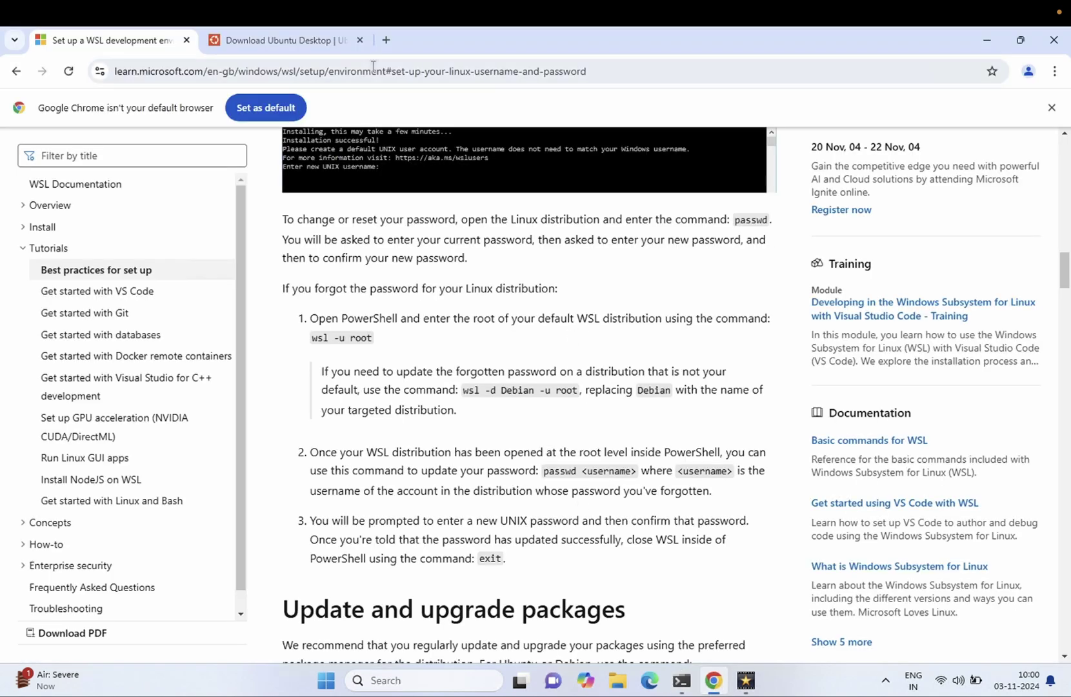
Step: Load the copied aka.ms/wsl2kernel address in a new Chrome tab
left_click(385, 40)
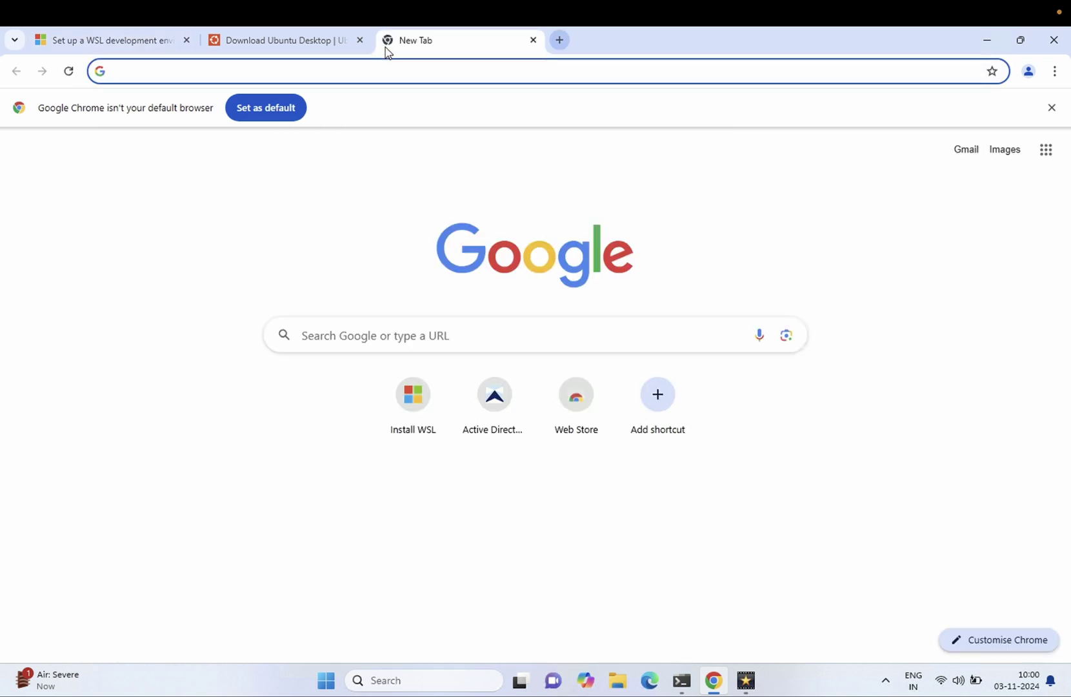
key("ctrl+v")
key("Return")
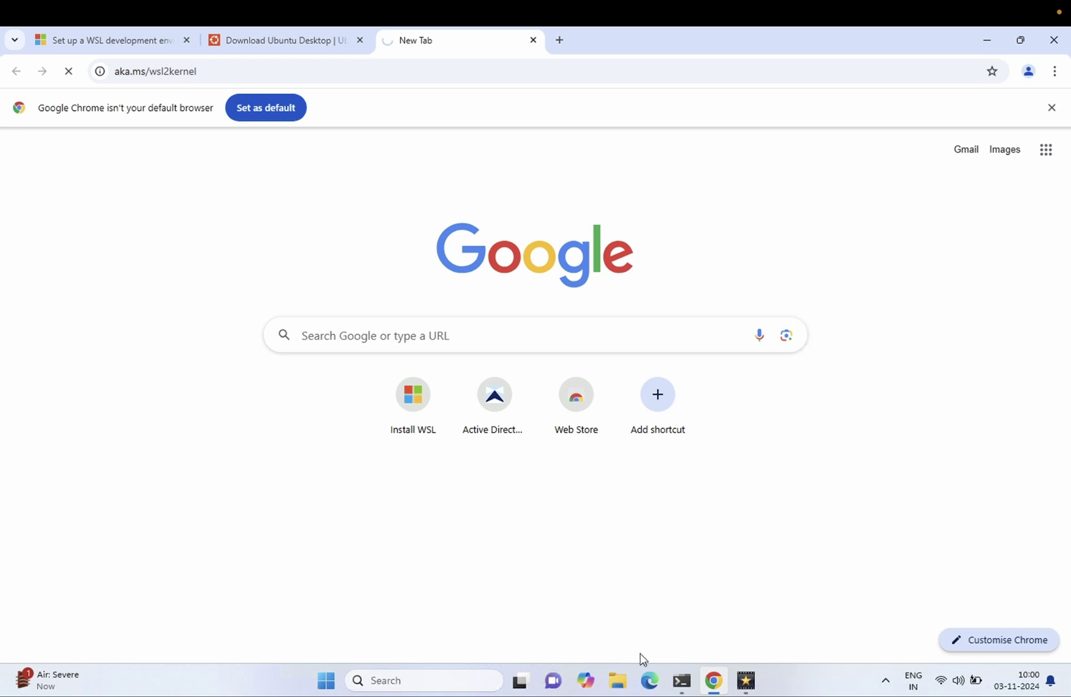
Step: Close the Administrator Command Prompt and minimize the Ubuntu terminal to return to the page
mouse_move(679, 687)
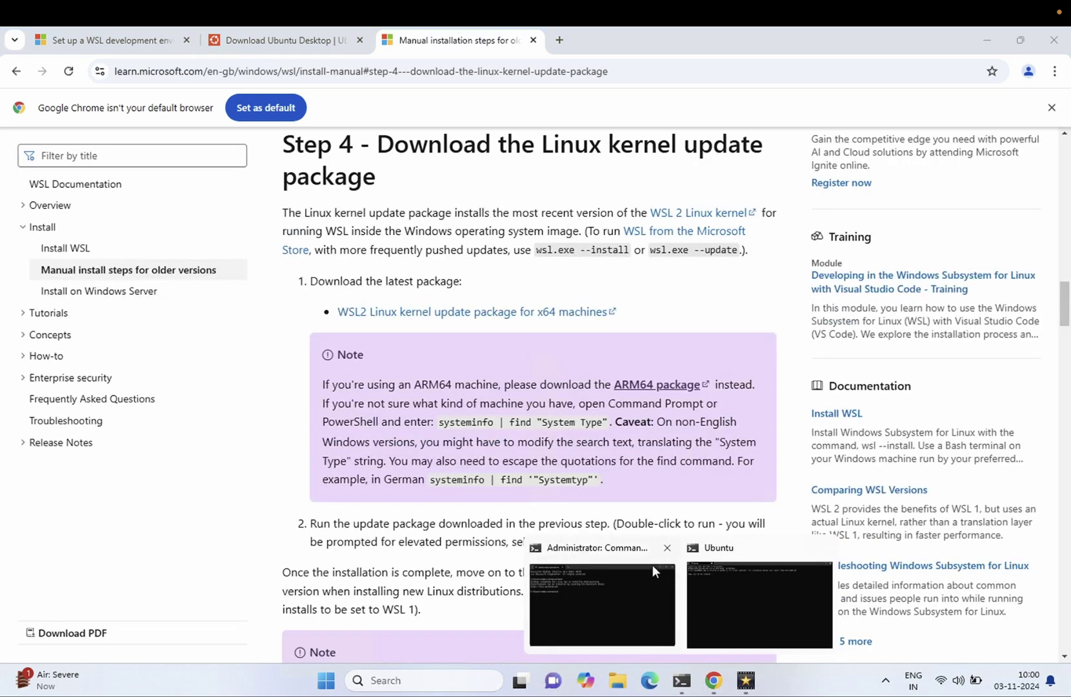
left_click(667, 549)
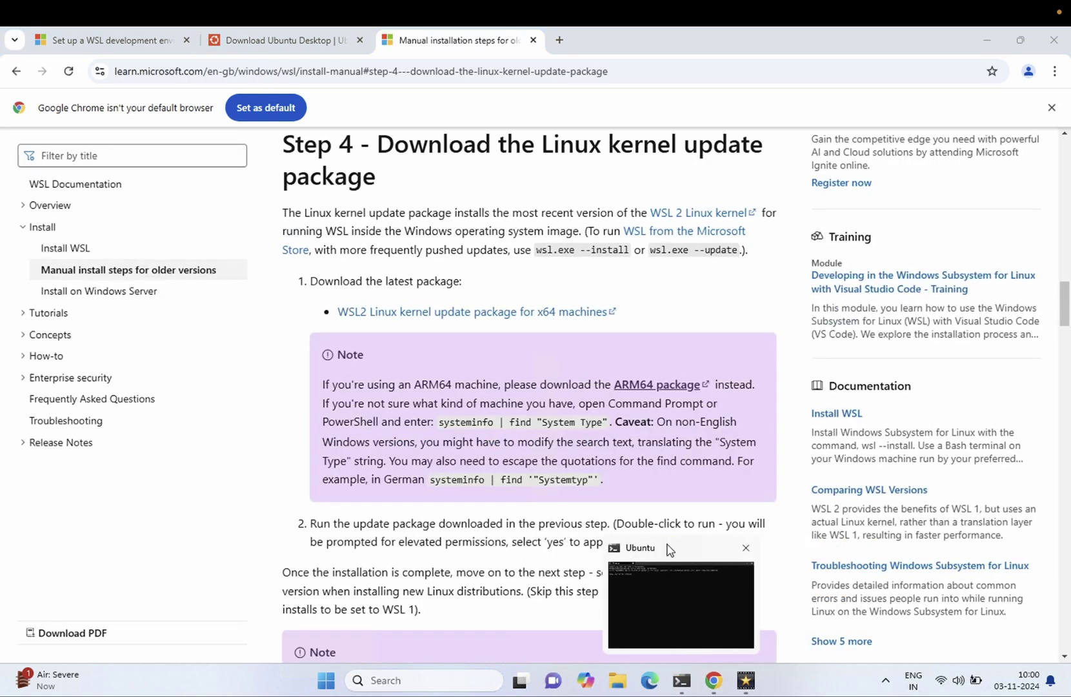
left_click(676, 602)
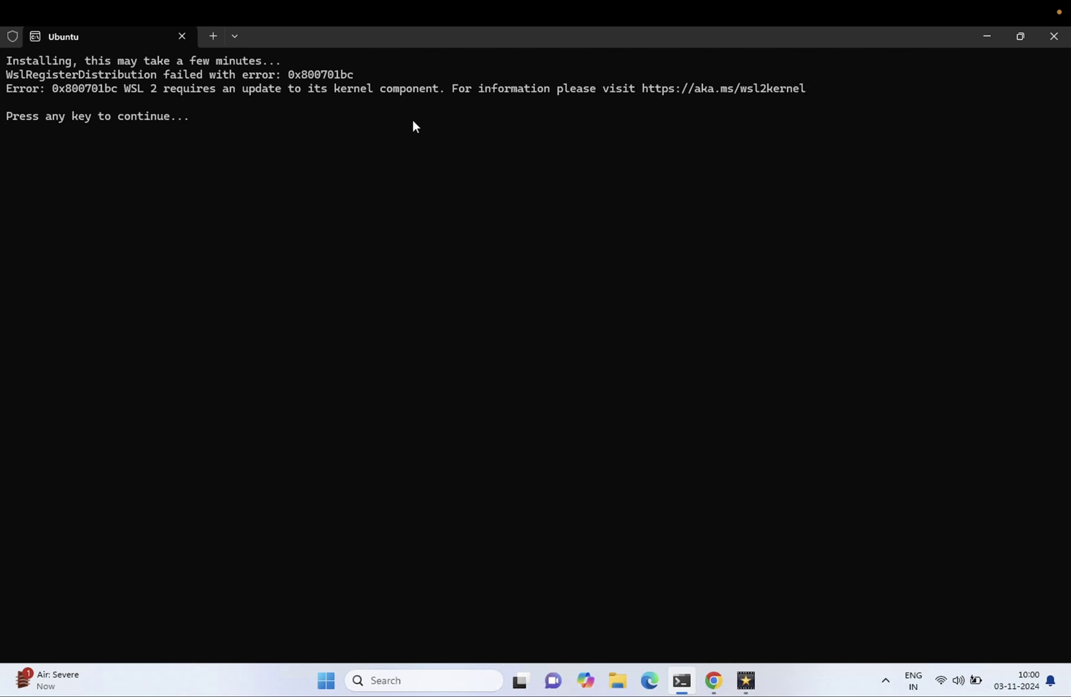
left_click(990, 43)
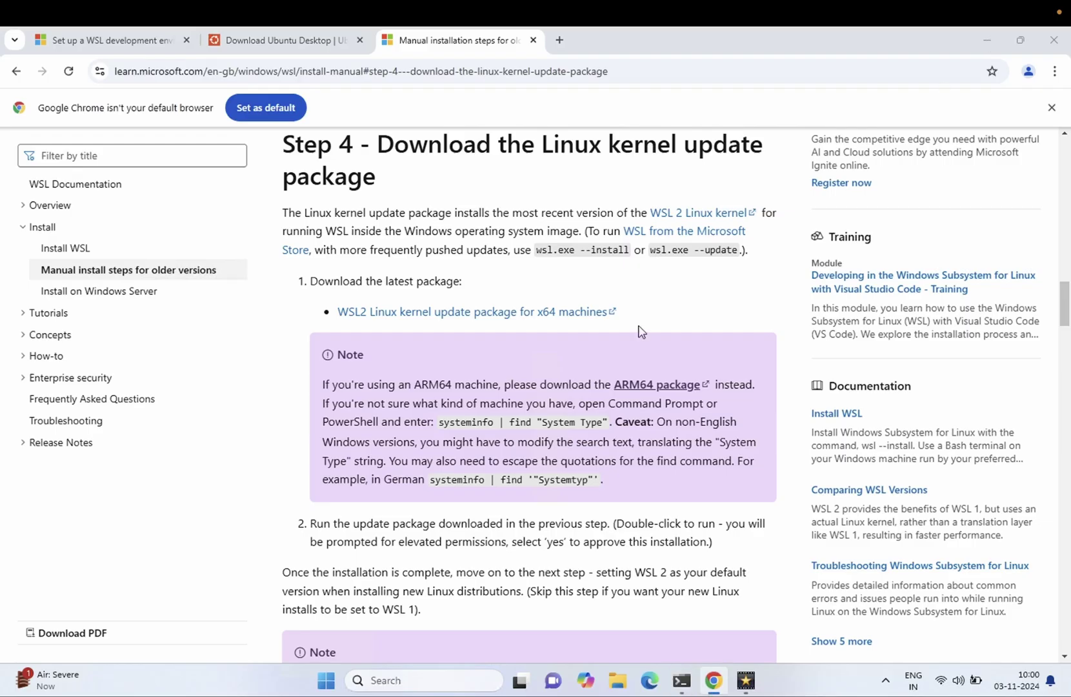
Step: Find Step 4 and download the WSL2 Linux kernel update package for x64 machines
scroll(597, 366, "down", 12)
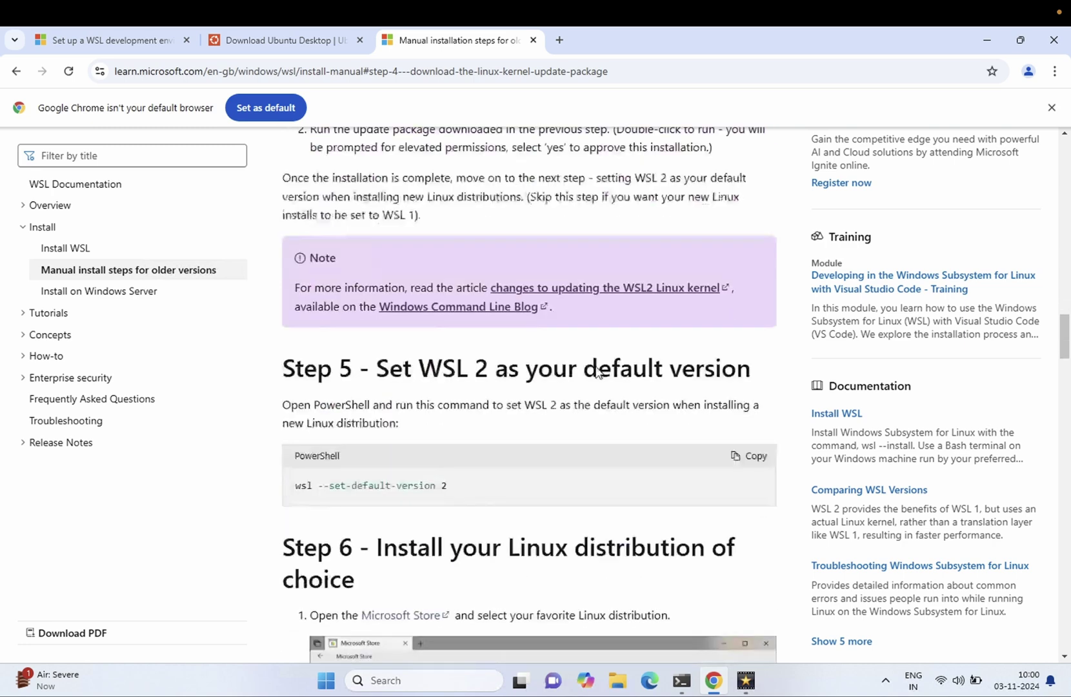
scroll(595, 366, "down", 1)
scroll(597, 369, "up", 7)
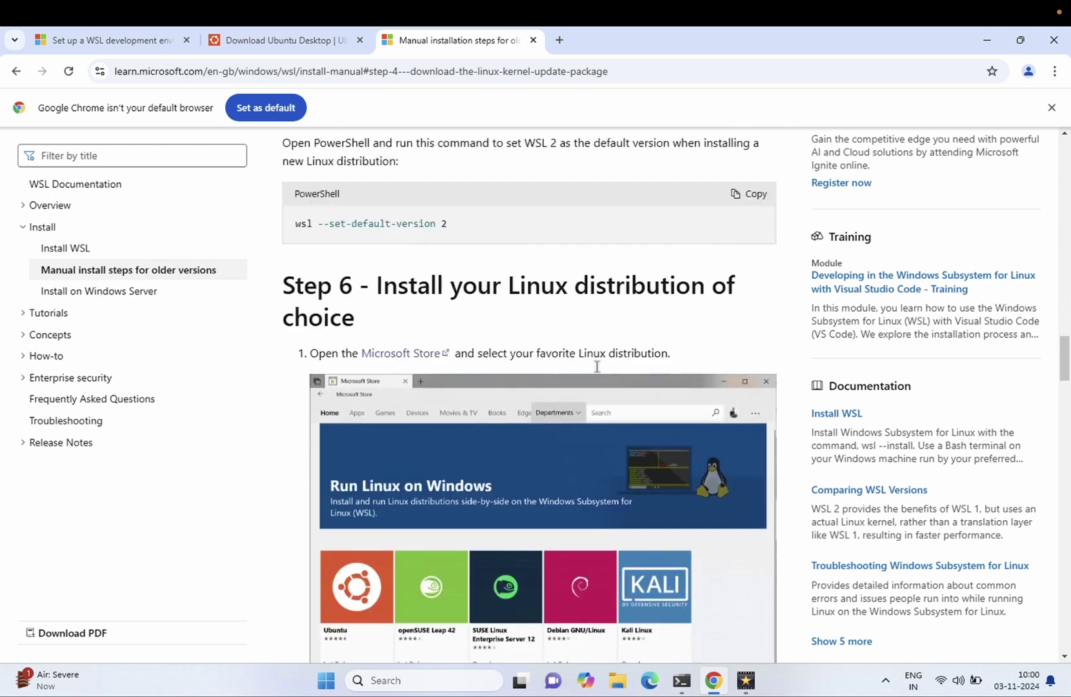
scroll(597, 371, "up", 4)
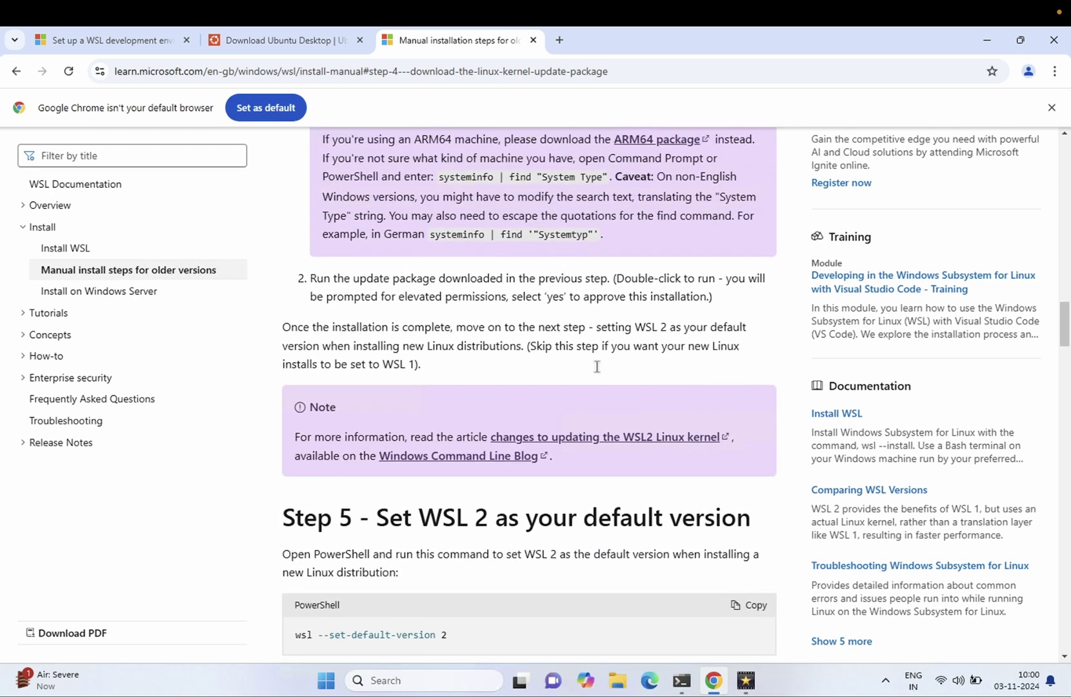
scroll(597, 366, "up", 1)
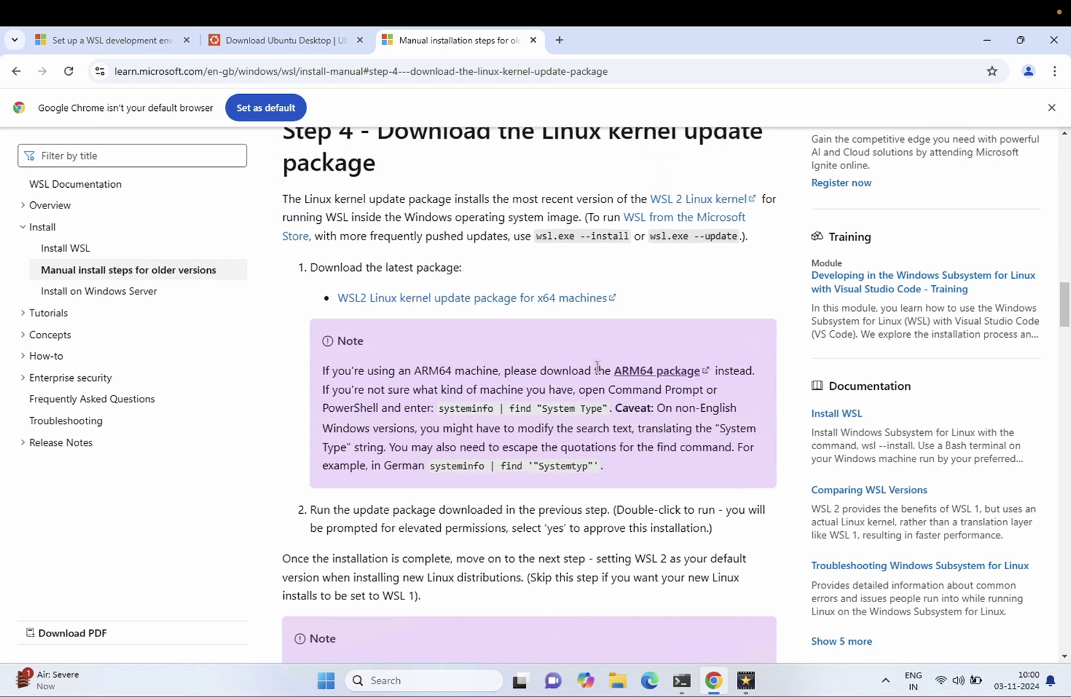
left_click_drag(333, 269, 429, 268)
left_click(397, 307)
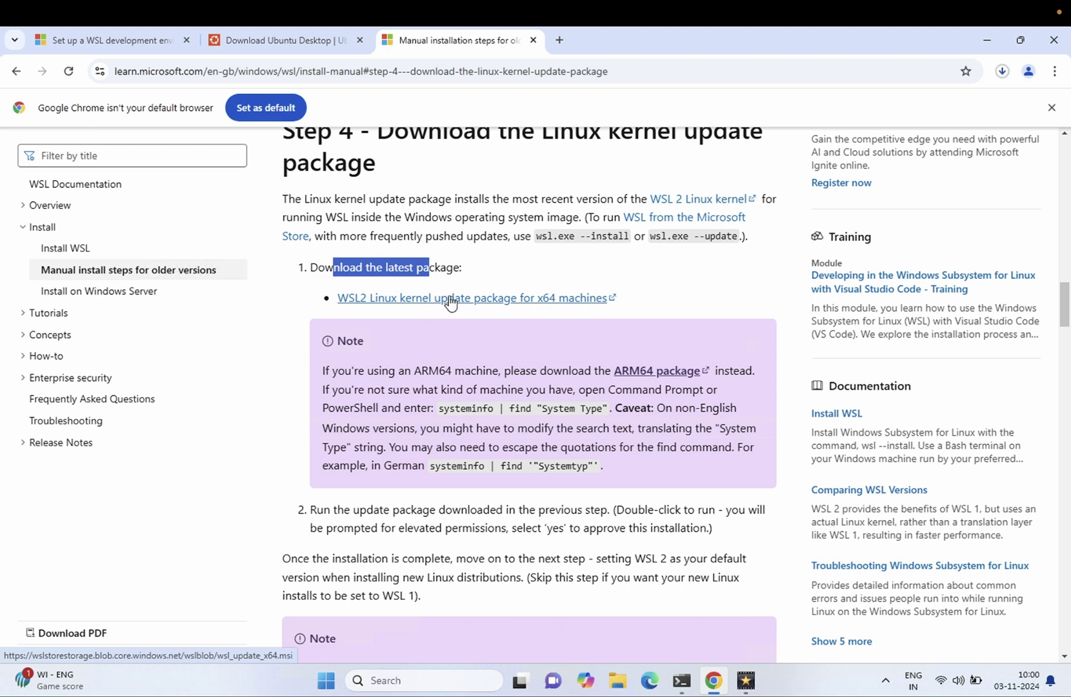
Step: Open wsl_update_x64.msi from Chrome's downloads and choose Run at the security warning
left_click(1003, 71)
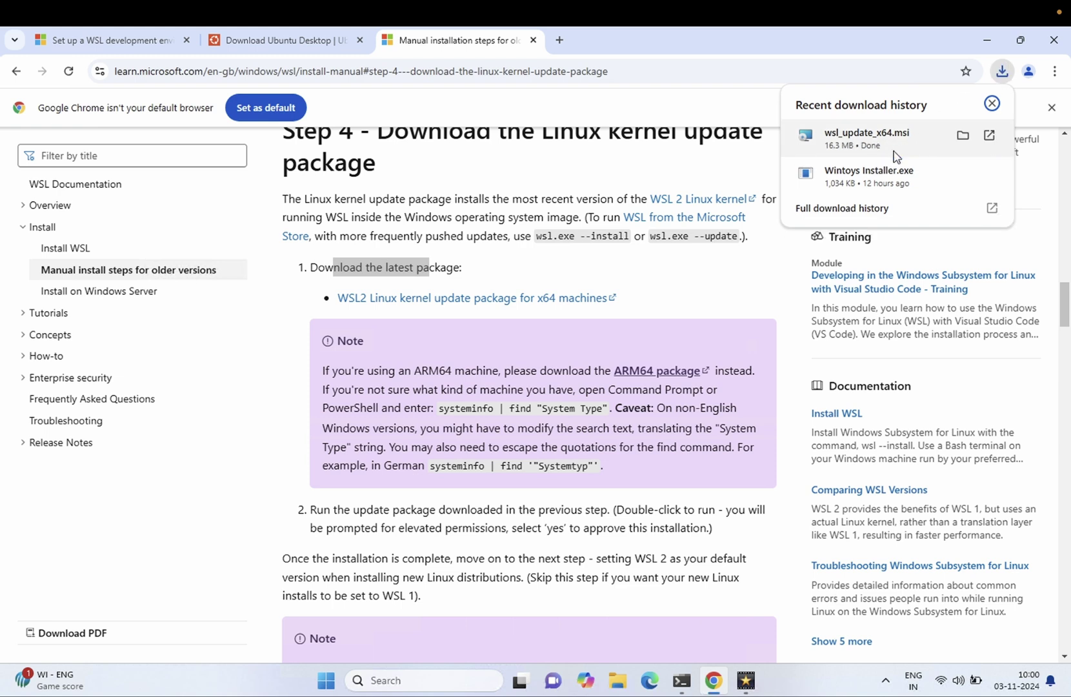
left_click(989, 136)
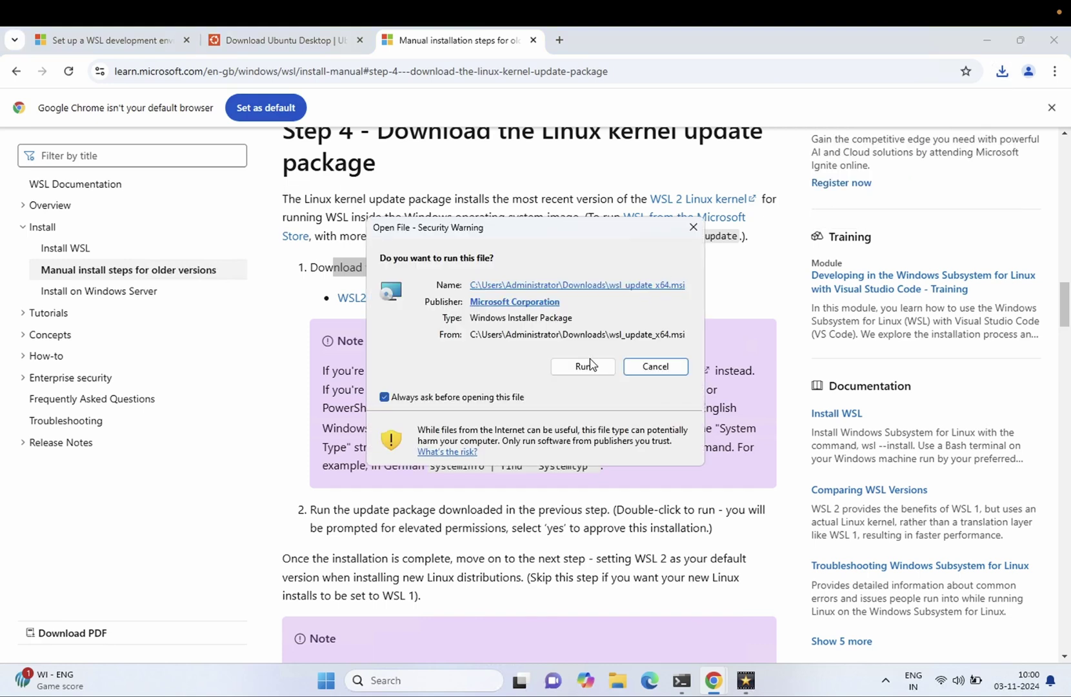
left_click(585, 366)
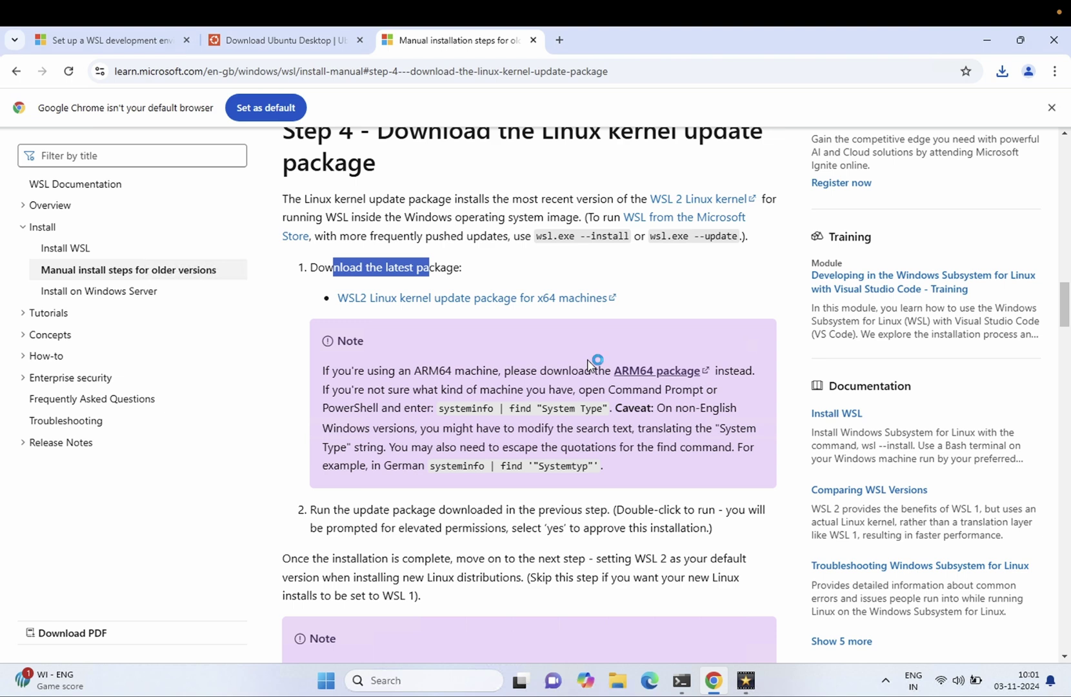
Step: Run the WSL Update Setup wizard through Next to completion and click Finish
left_click(991, 40)
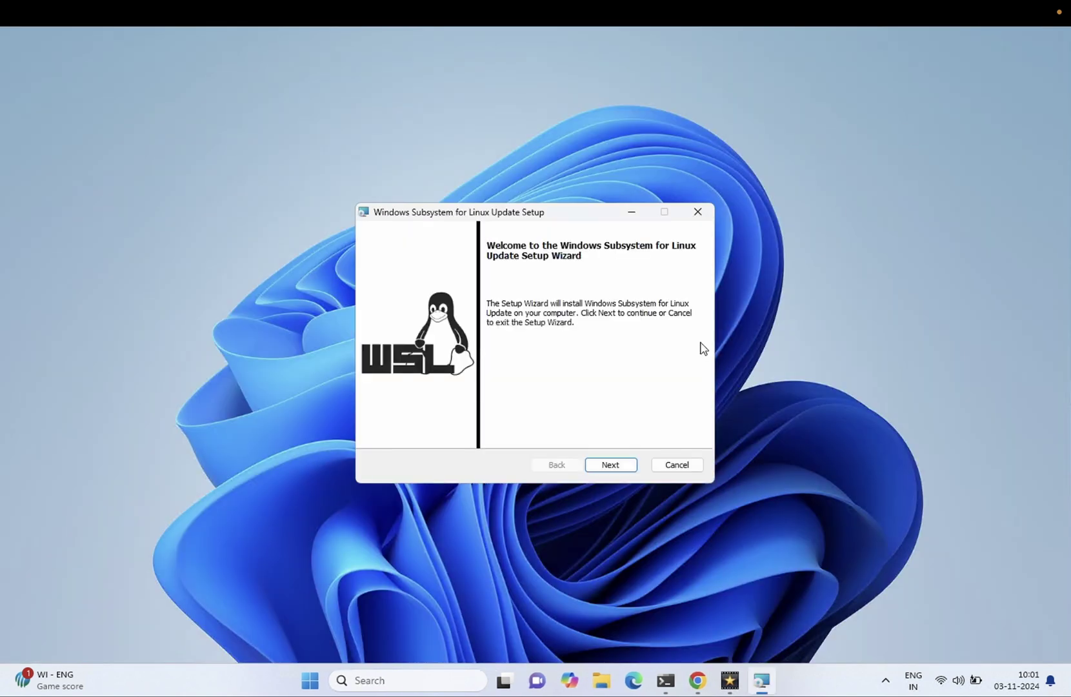
left_click(613, 464)
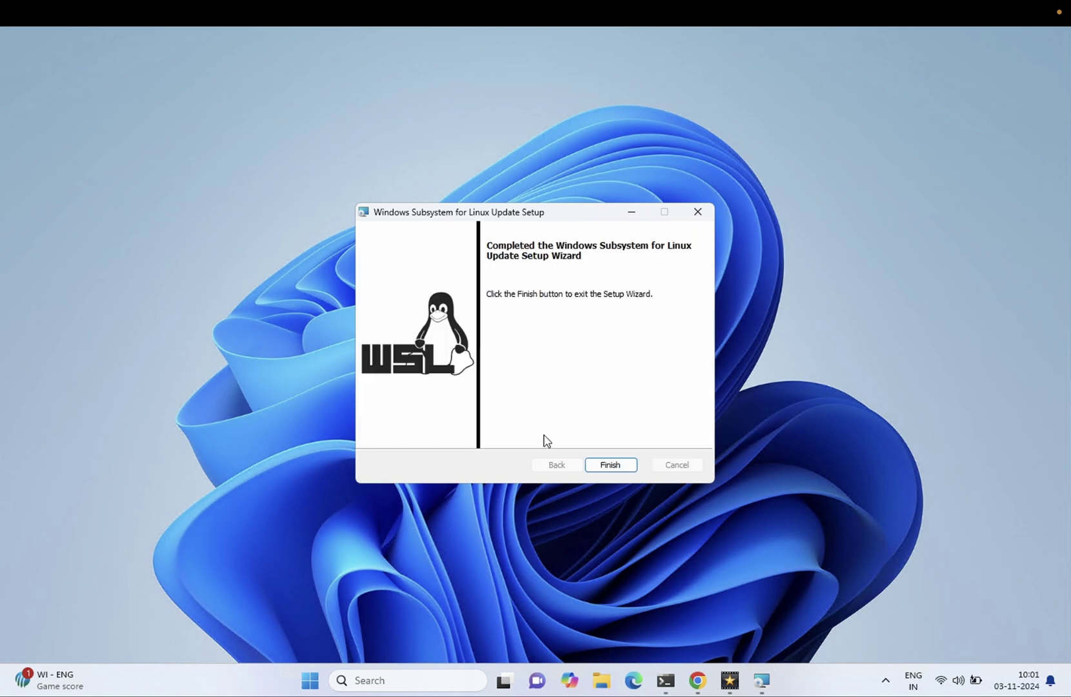
left_click(613, 470)
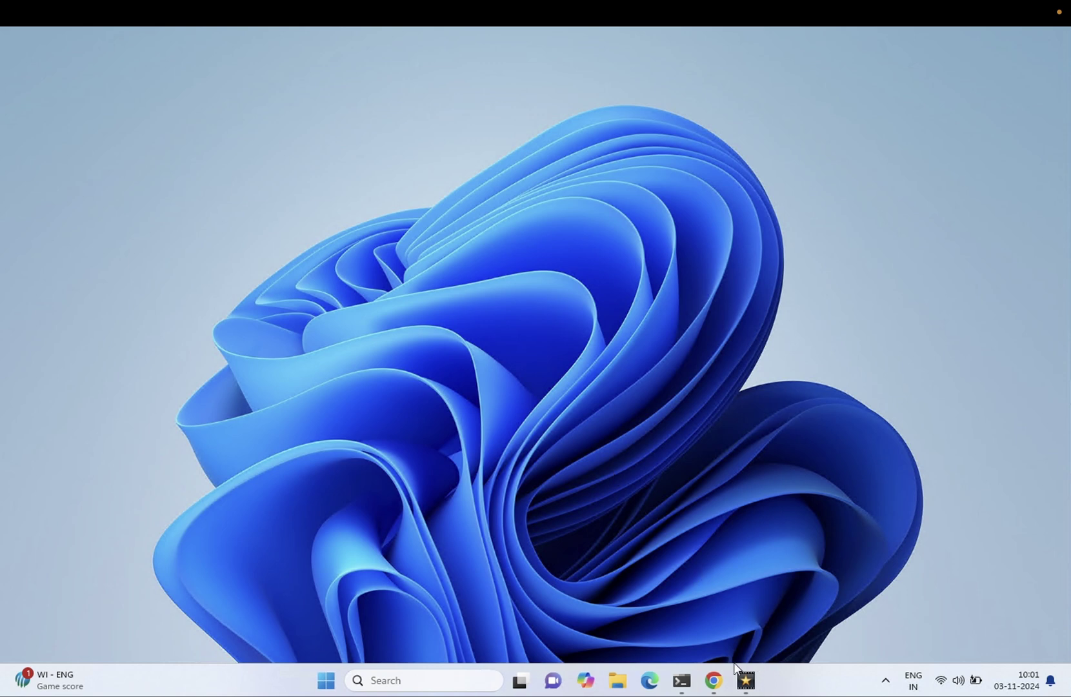
Step: Search 'ubu' in the taskbar and launch the Ubuntu app
left_click(426, 682)
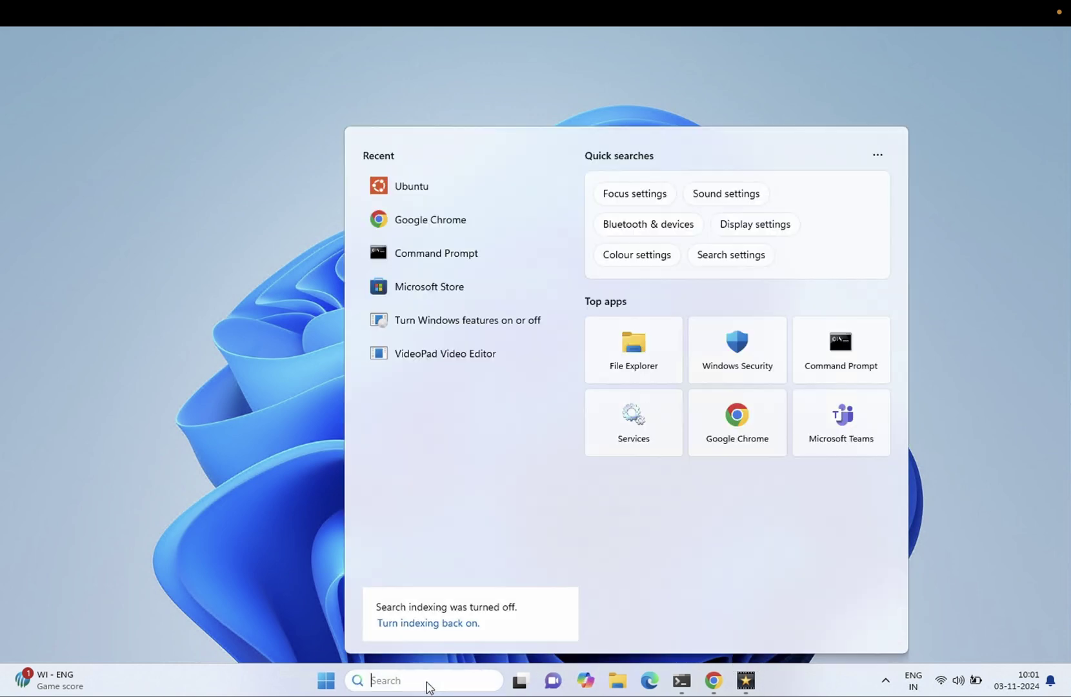
type("ubu")
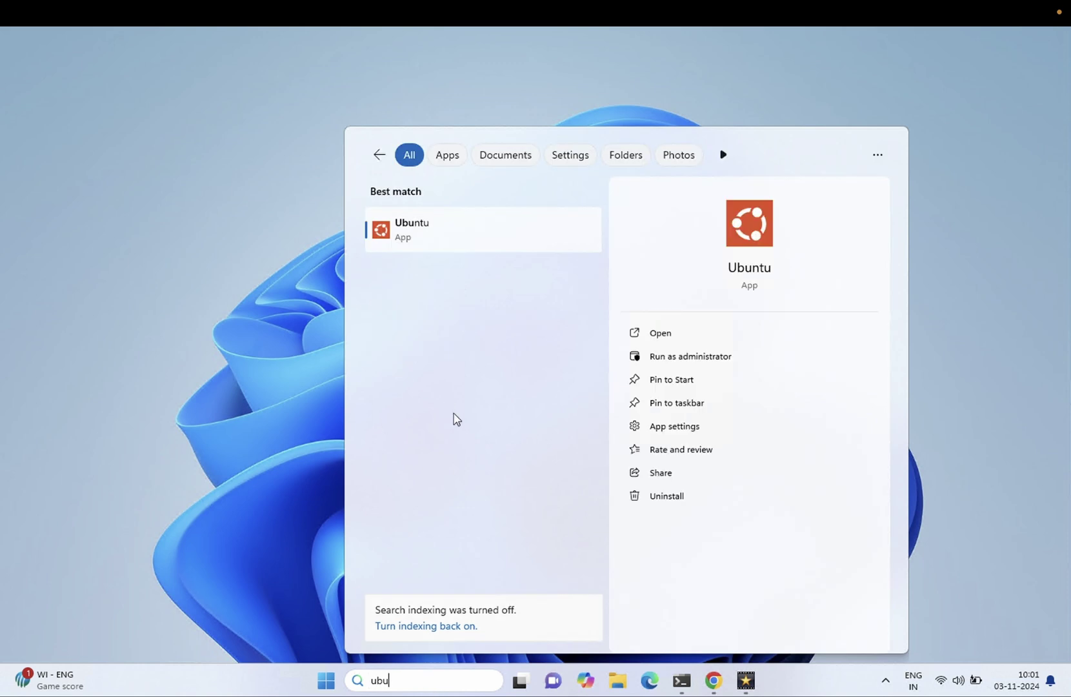
left_click(482, 232)
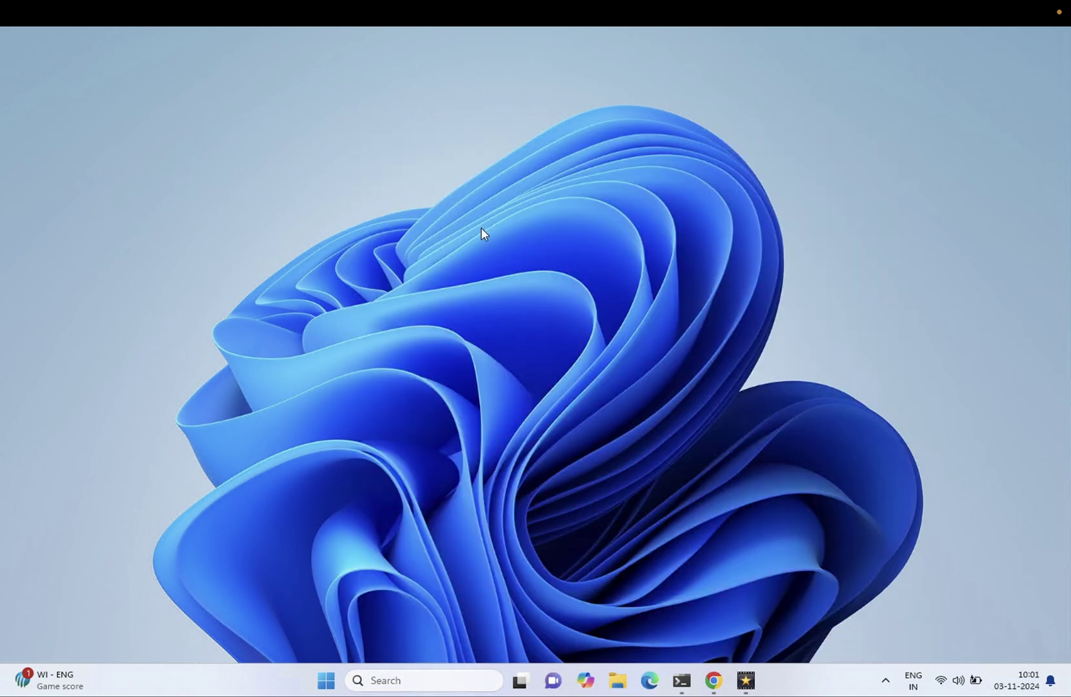